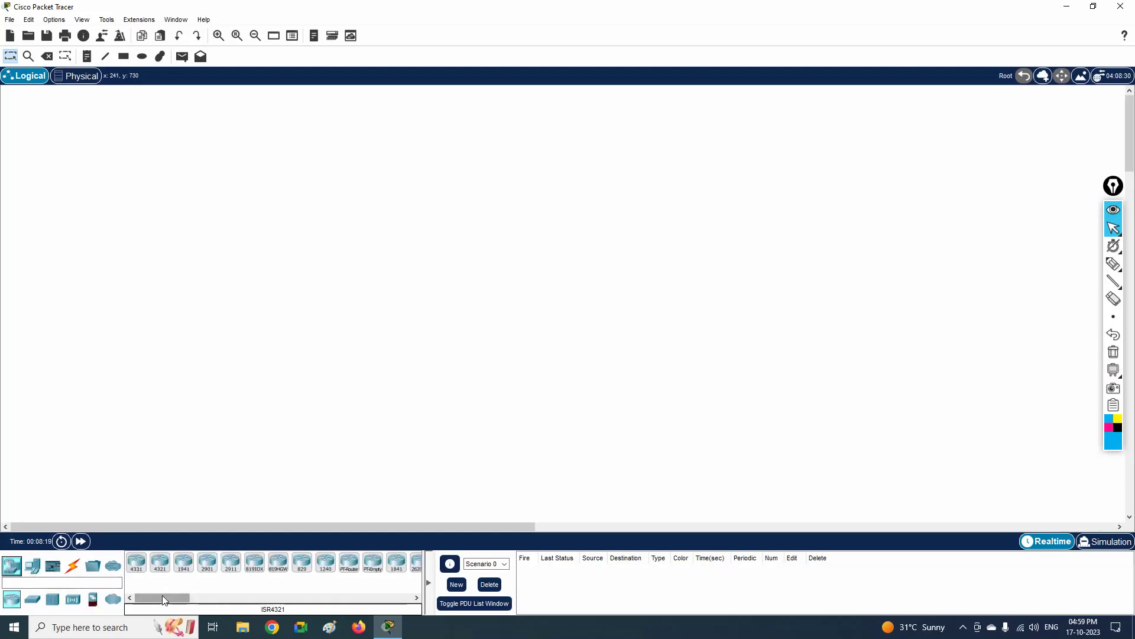
# Place a 2811 router and a 2960 switch on the workspace
pyautogui.moveTo(307, 565); pyautogui.dragTo(355, 427)
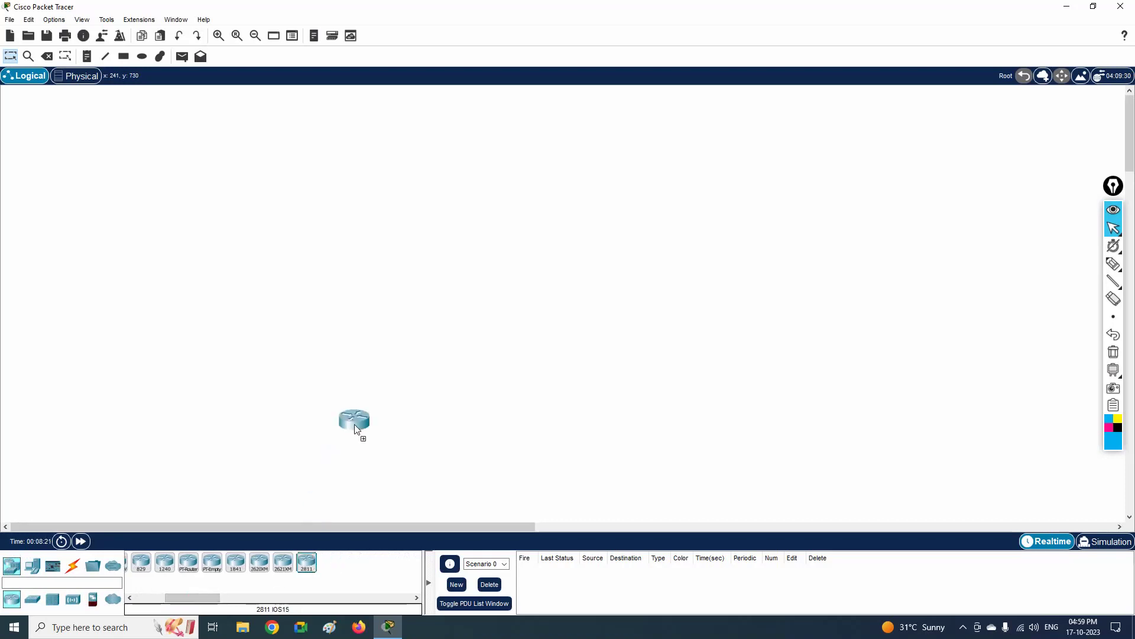
pyautogui.moveTo(374, 168); pyautogui.dragTo(374, 166)
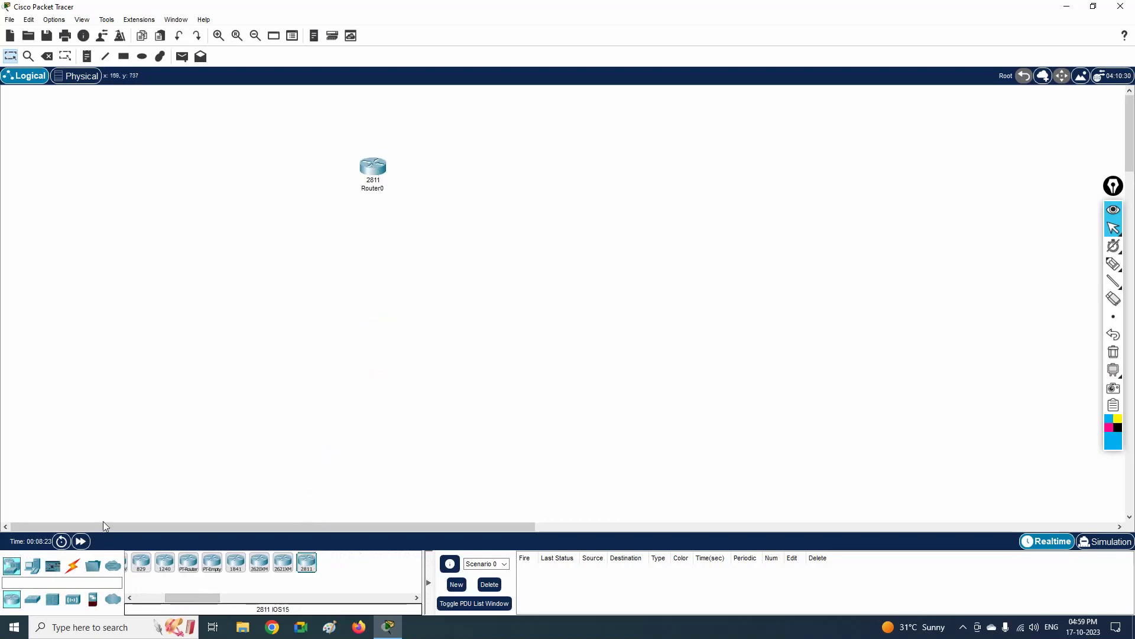
pyautogui.click(33, 598)
pyautogui.moveTo(137, 562); pyautogui.dragTo(286, 187)
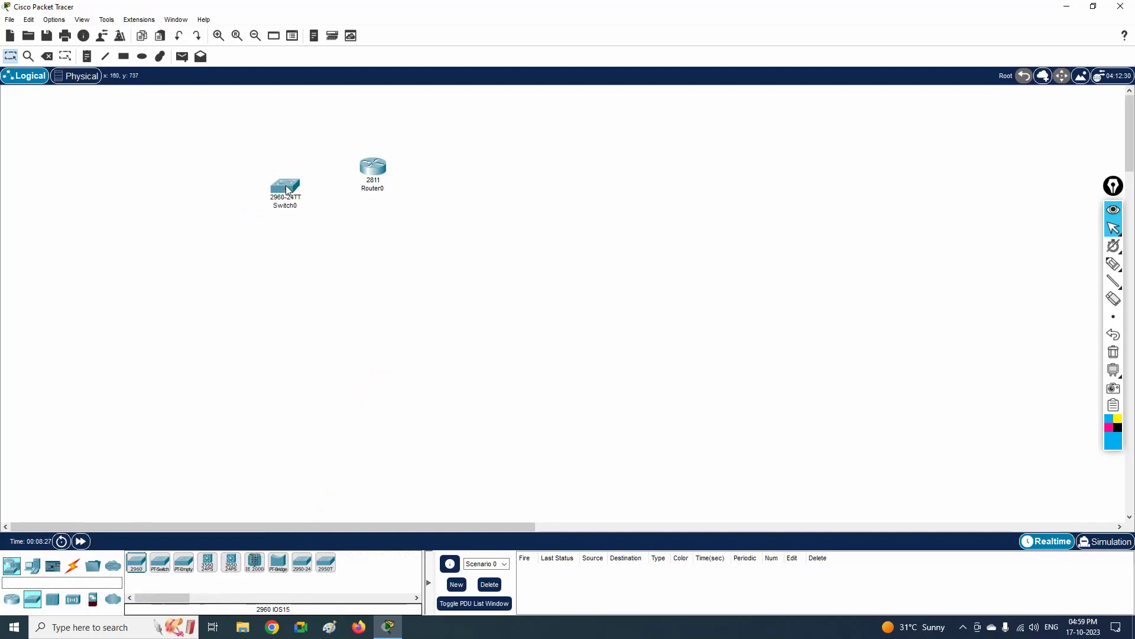
pyautogui.moveTo(375, 171); pyautogui.dragTo(409, 185)
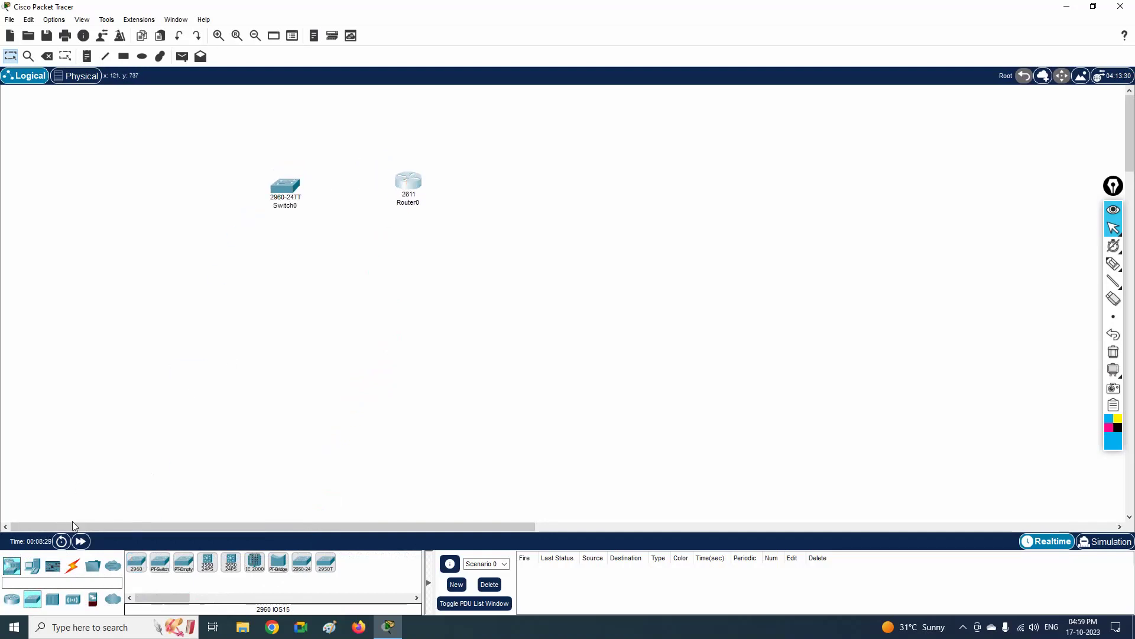
# Add three PC-PT computers (PC0–PC2) and Laptop0 on the left side of the canvas
pyautogui.click(33, 566)
pyautogui.moveTo(136, 562); pyautogui.dragTo(196, 157)
pyautogui.click(195, 157)
pyautogui.click(194, 238)
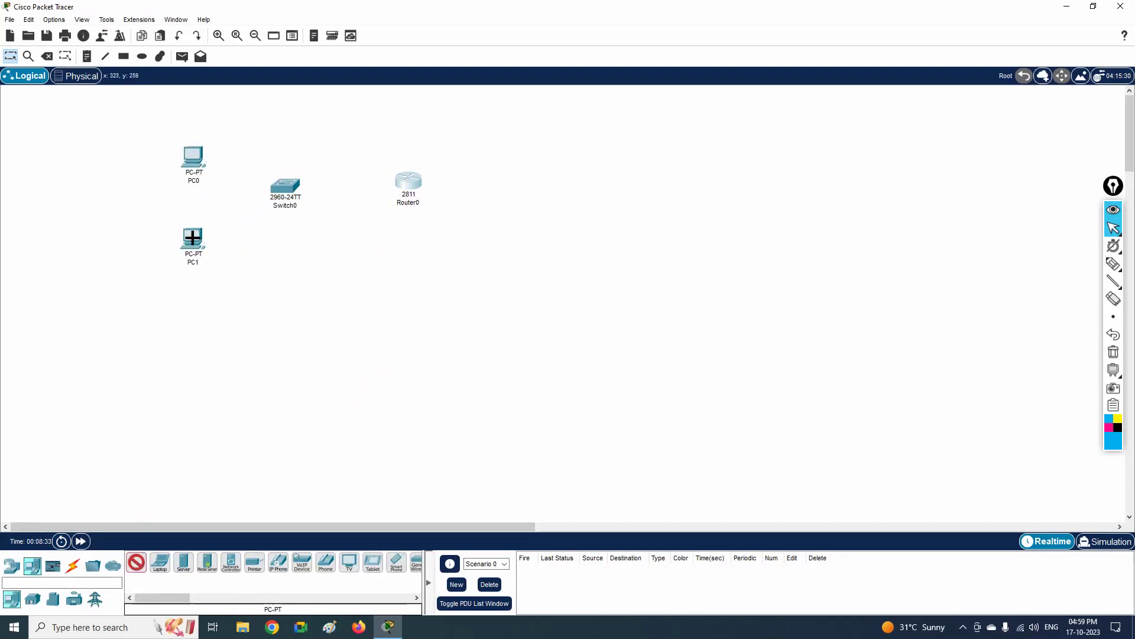
pyautogui.click(189, 323)
pyautogui.click(159, 562)
pyautogui.click(106, 211)
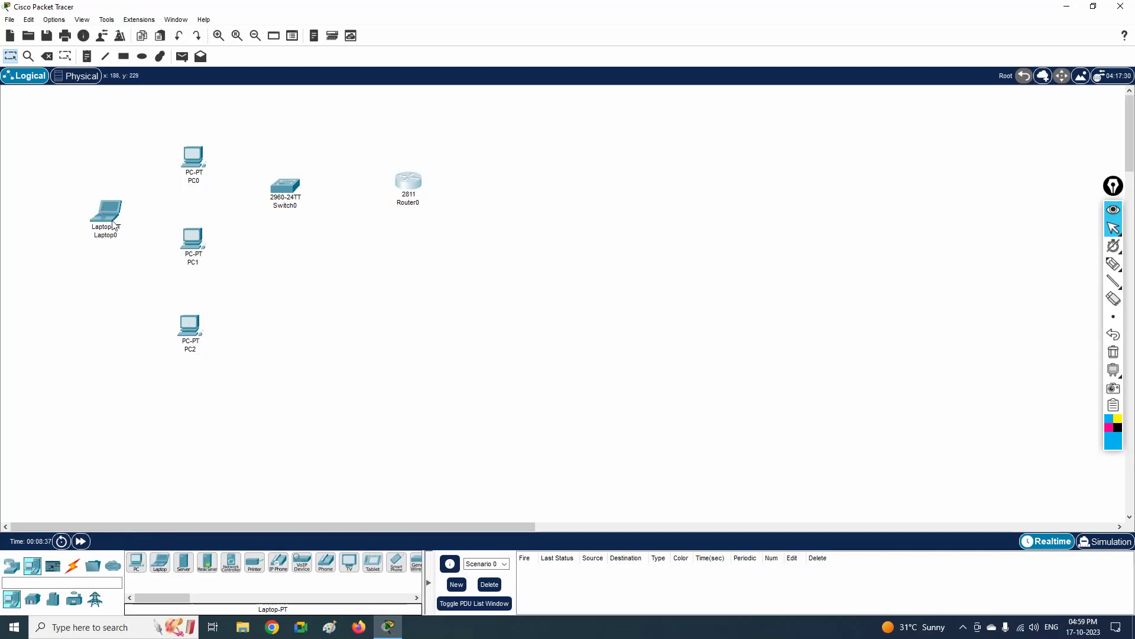
pyautogui.click(78, 566)
# Auto-cable Laptop0, PC0, PC1, PC2 to Switch0 Fa0/1–Fa0/4, and Switch0 Fa0/5 to Router0 Fa0/0
pyautogui.click(136, 563)
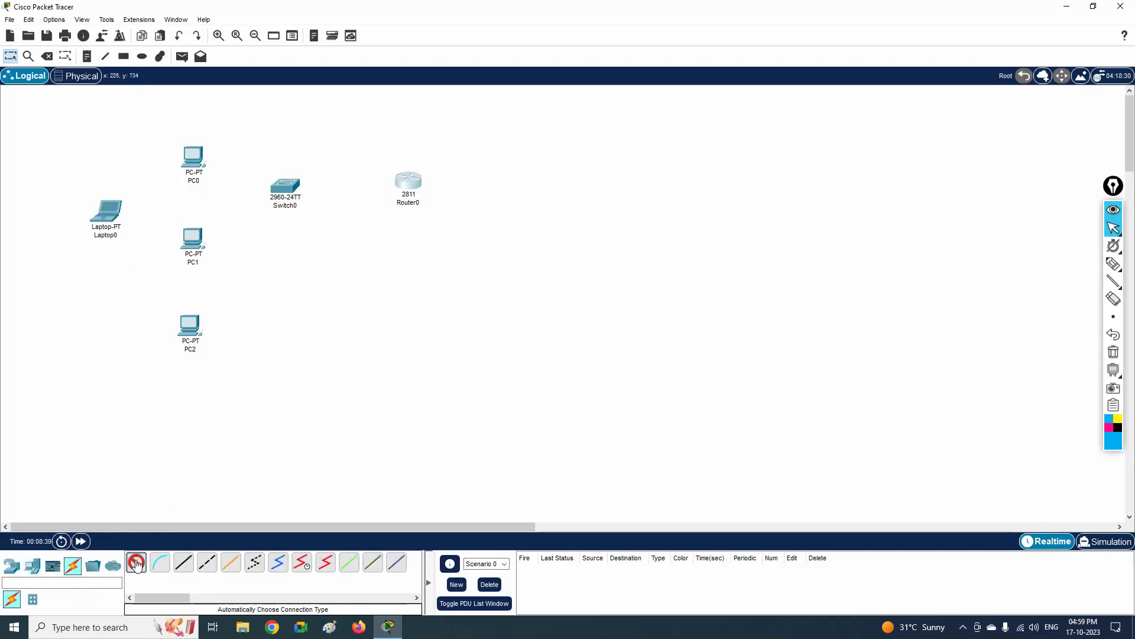
pyautogui.click(109, 210)
pyautogui.click(279, 191)
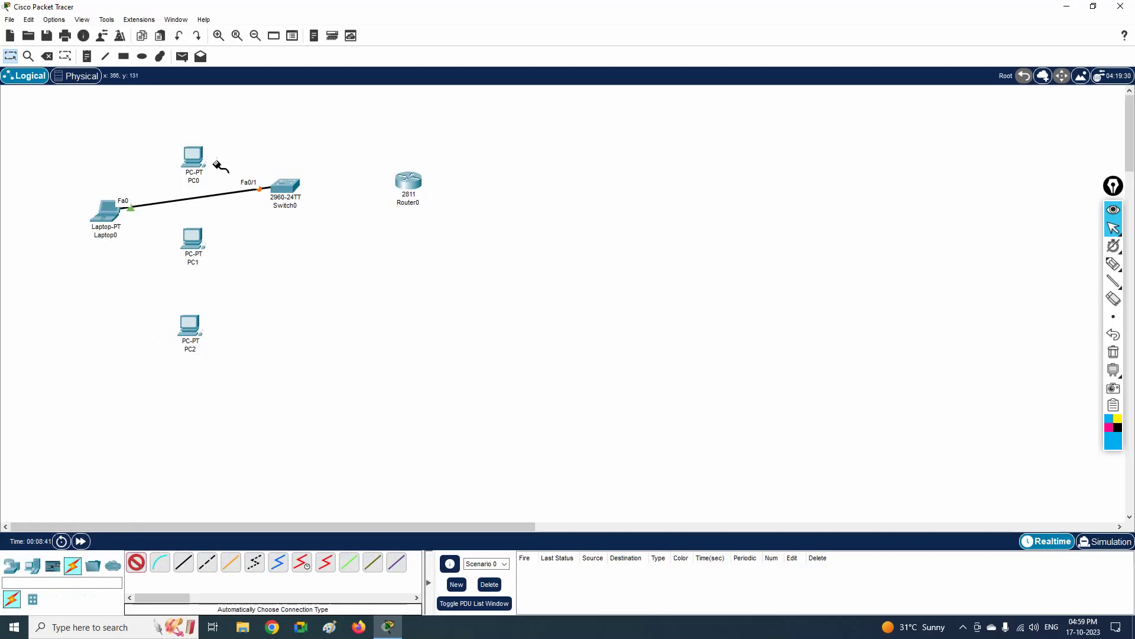
pyautogui.click(275, 188)
pyautogui.click(192, 237)
pyautogui.click(280, 204)
pyautogui.click(193, 327)
pyautogui.click(284, 190)
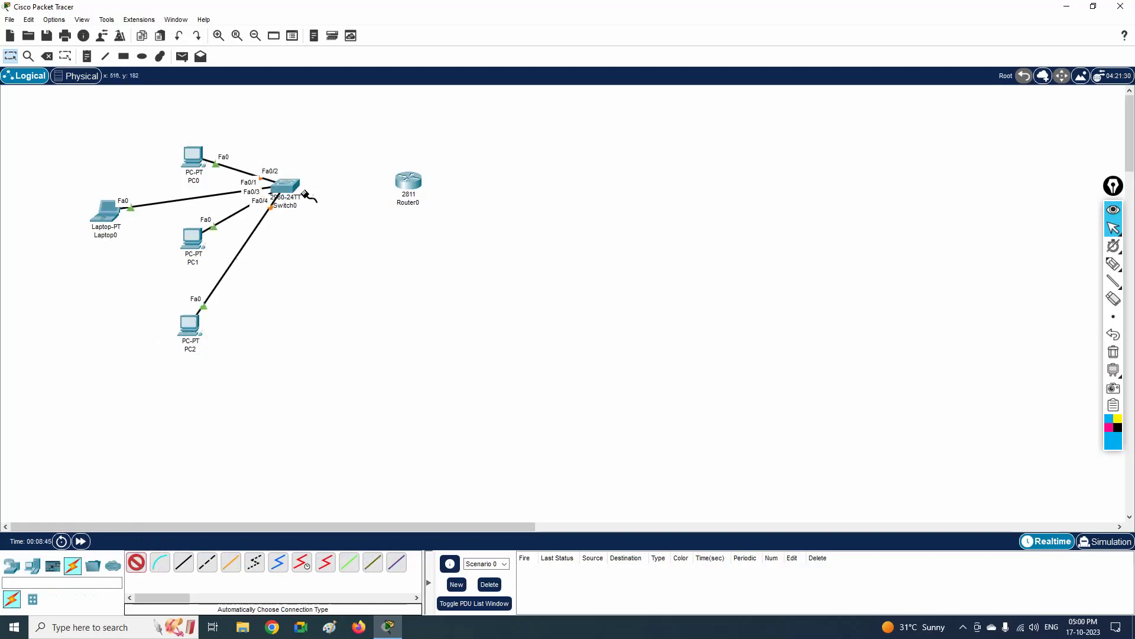
pyautogui.click(398, 183)
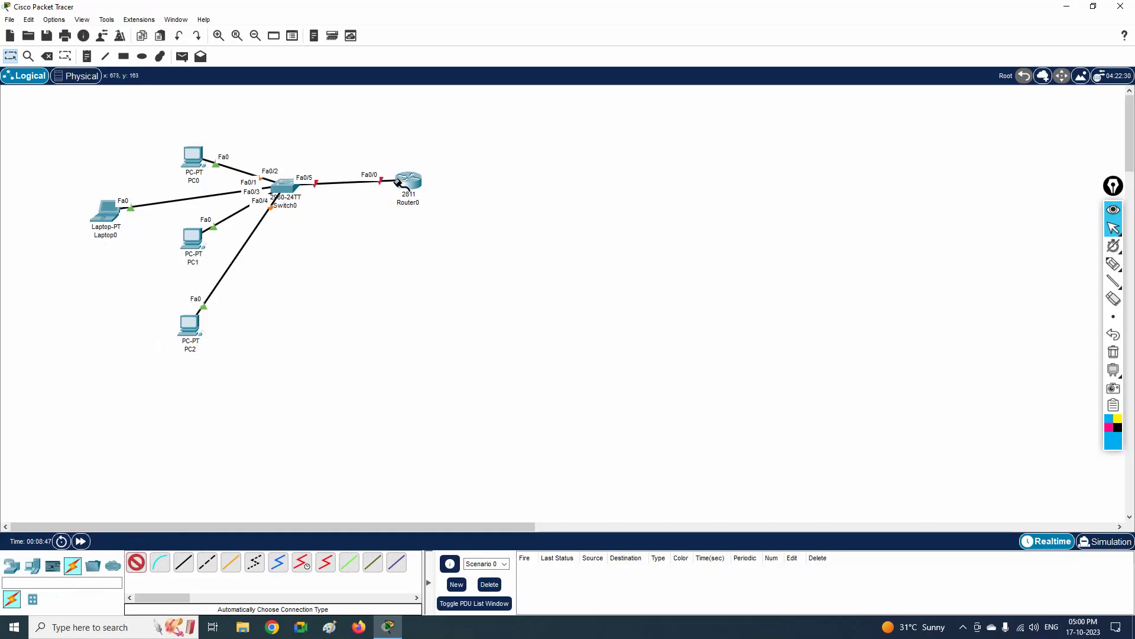
pyautogui.moveTo(412, 187); pyautogui.dragTo(438, 193)
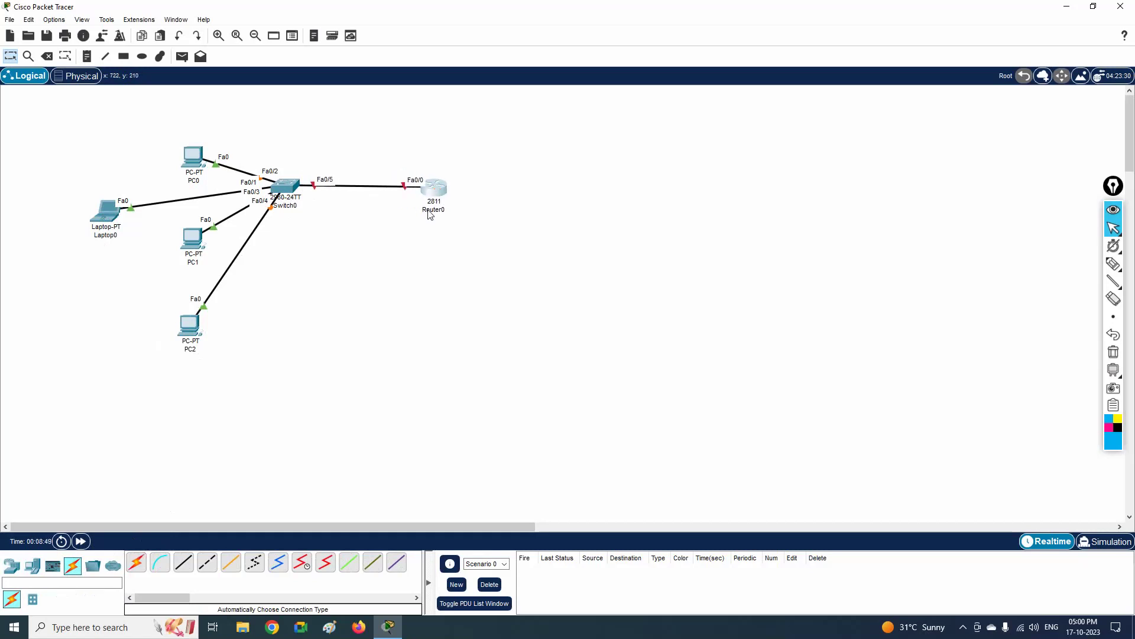
pyautogui.click(429, 210)
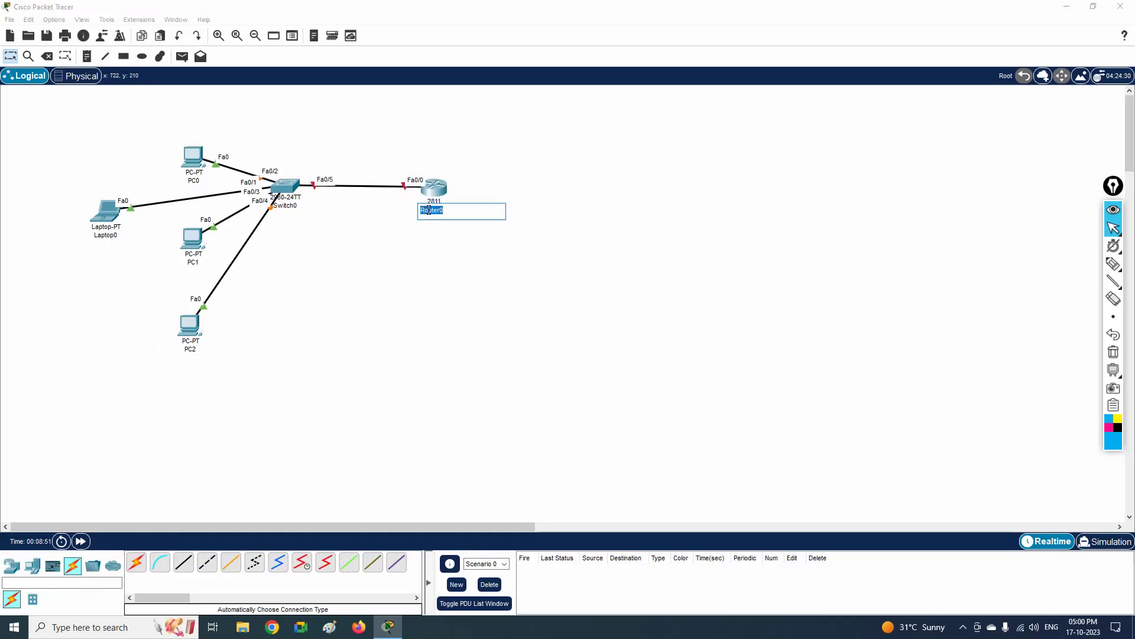
# Label the router DHCP-Server-192.168.1.1 and reposition PC1, Laptop0, PC0 and the router
pyautogui.write('DHCP-Server')
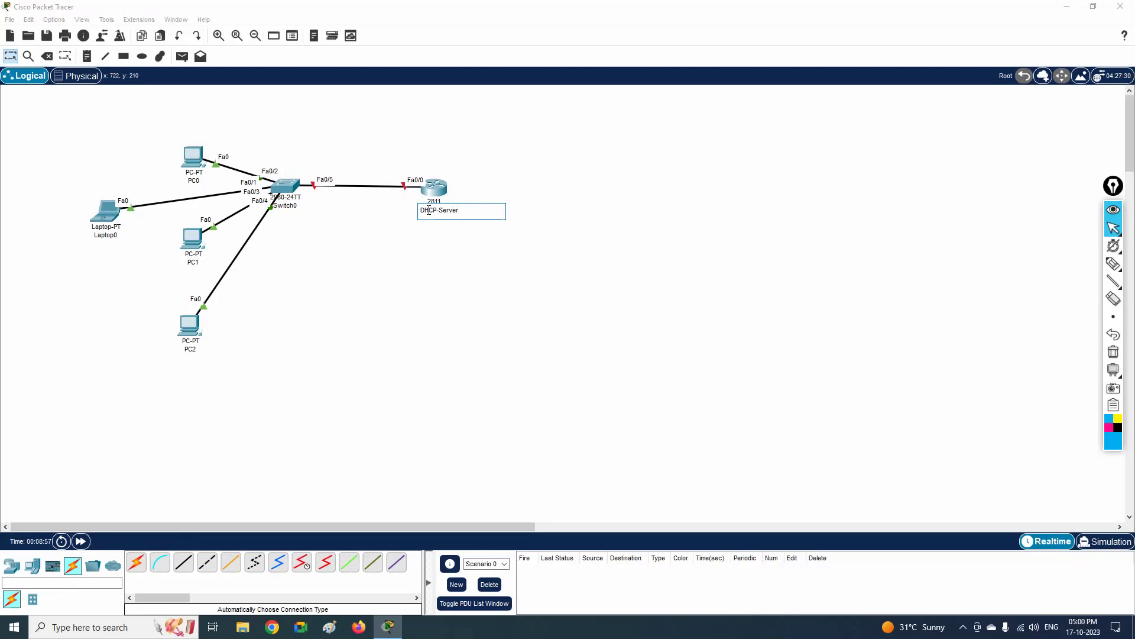
pyautogui.write('-192.168.1.1')
pyautogui.click(540, 233)
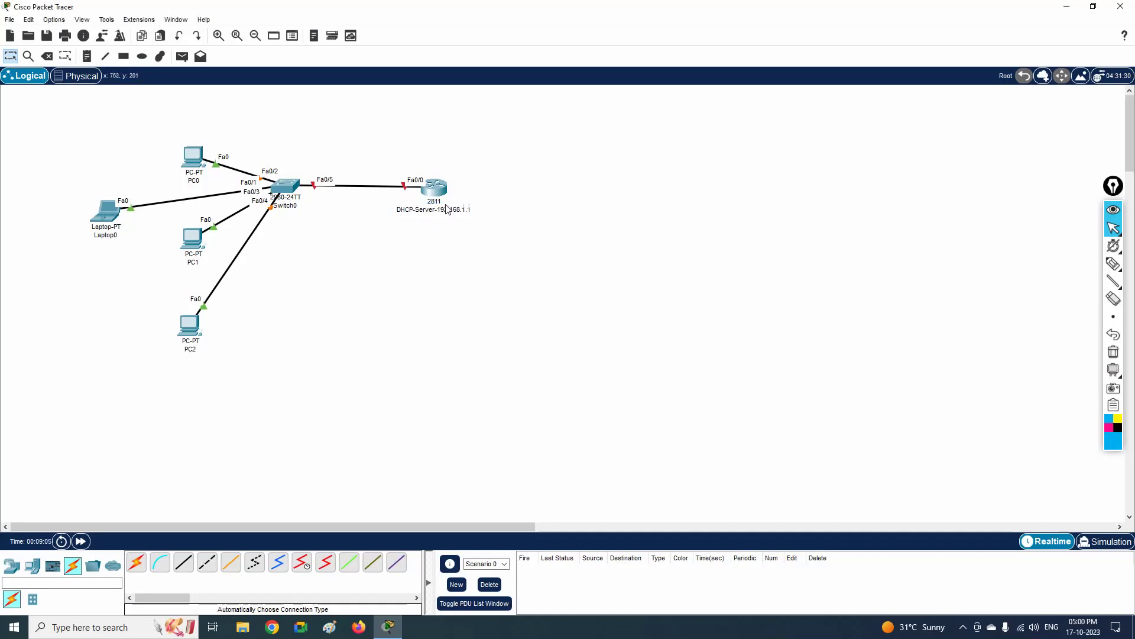
pyautogui.moveTo(193, 237); pyautogui.dragTo(159, 264)
pyautogui.moveTo(107, 211); pyautogui.dragTo(100, 192)
pyautogui.moveTo(192, 159); pyautogui.dragTo(187, 130)
pyautogui.moveTo(442, 191); pyautogui.dragTo(463, 194)
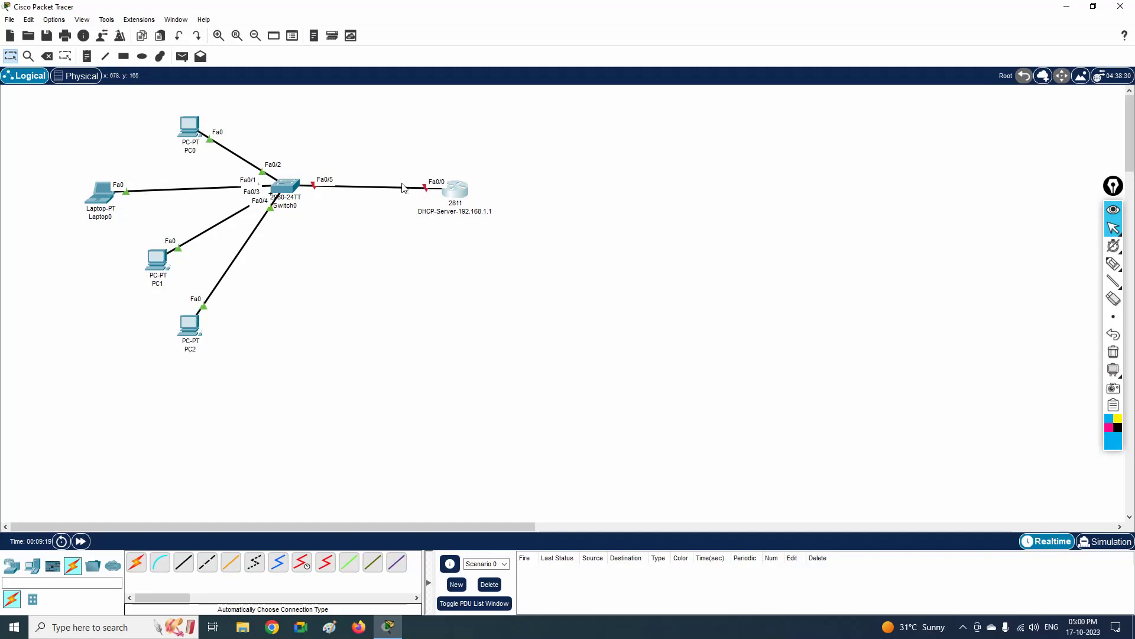
# Open the router's CLI in a widened window and decline the initial setup dialog
pyautogui.click(457, 190)
pyautogui.click(486, 159)
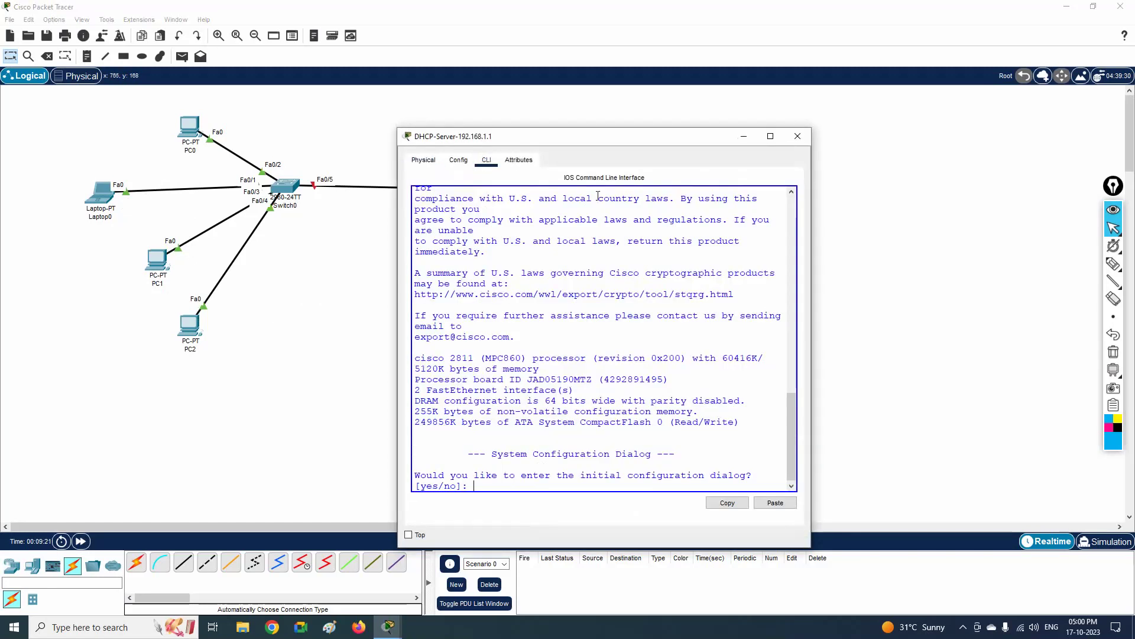
pyautogui.moveTo(811, 235); pyautogui.dragTo(1027, 235)
pyautogui.moveTo(753, 139); pyautogui.dragTo(837, 83)
pyautogui.click(926, 263)
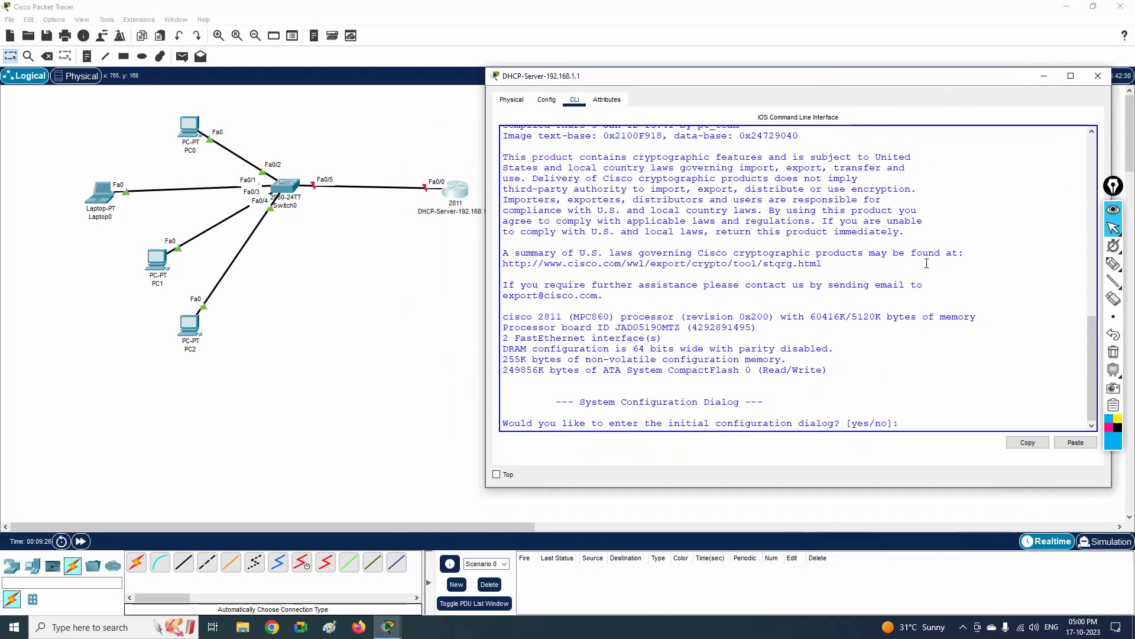
pyautogui.write('no')
pyautogui.press('Return')
pyautogui.press('Return')
# Enter privileged and global configuration mode and set the hostname to DHCP
pyautogui.press('Return')
pyautogui.write('en')
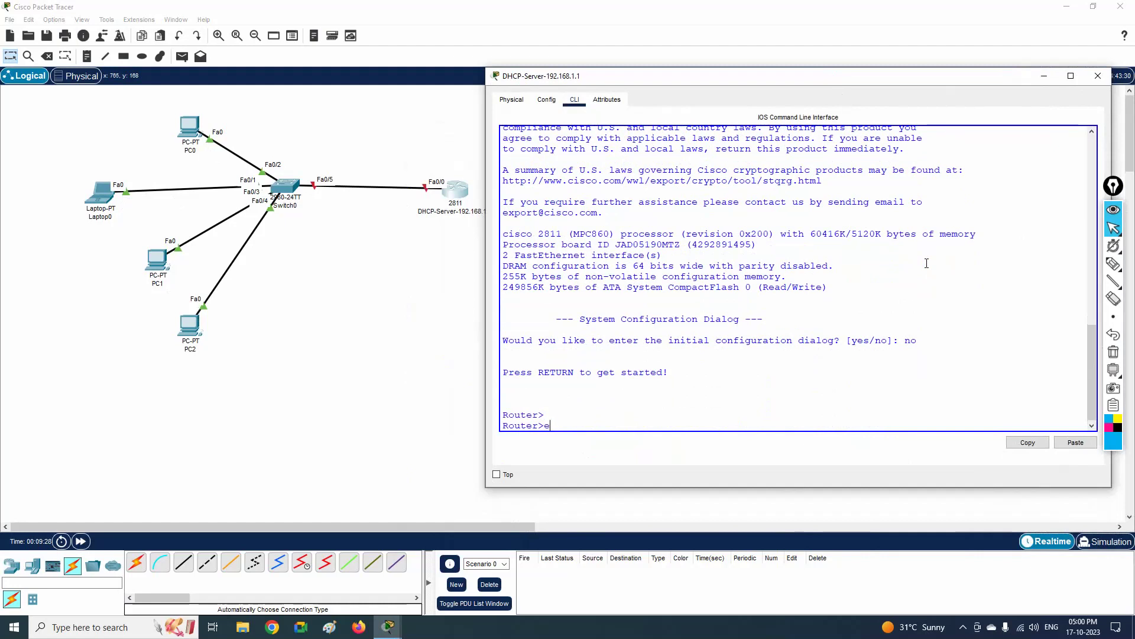
pyautogui.press('Return')
pyautogui.write('config t')
pyautogui.press('Return')
pyautogui.write('host')
pyautogui.press('Tab')
pyautogui.write('DHCP')
pyautogui.press('Return')
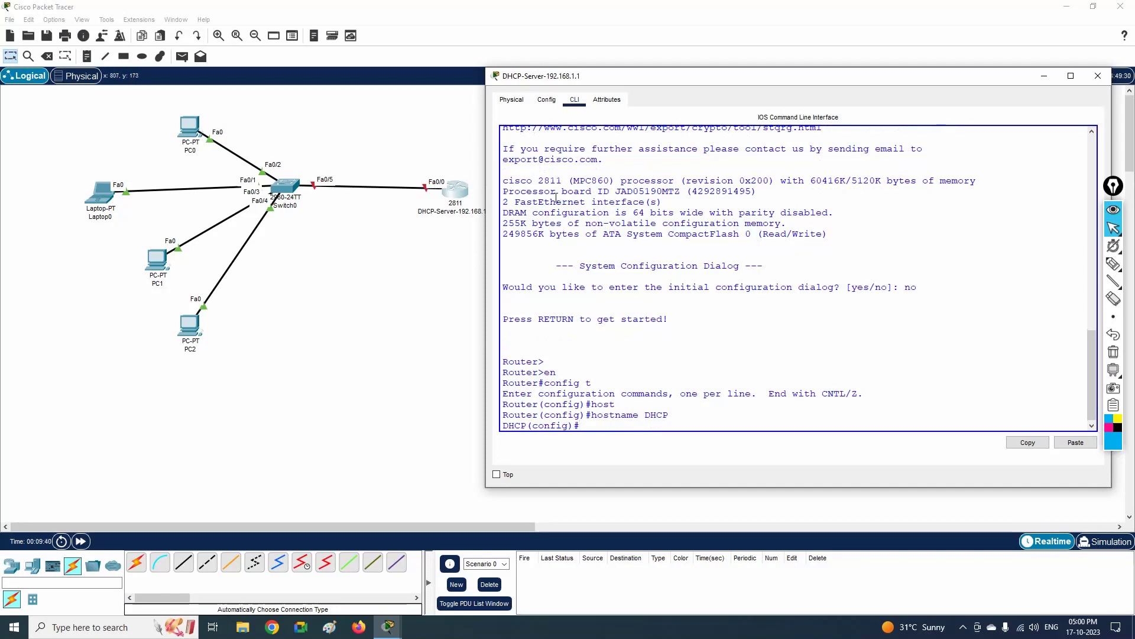
# Give FastEthernet0/0 address 192.168.1.1 255.255.255.0, enable it with no shutdown, and exit
pyautogui.write('int f0/0')
pyautogui.press('Return')
pyautogui.write('ip')
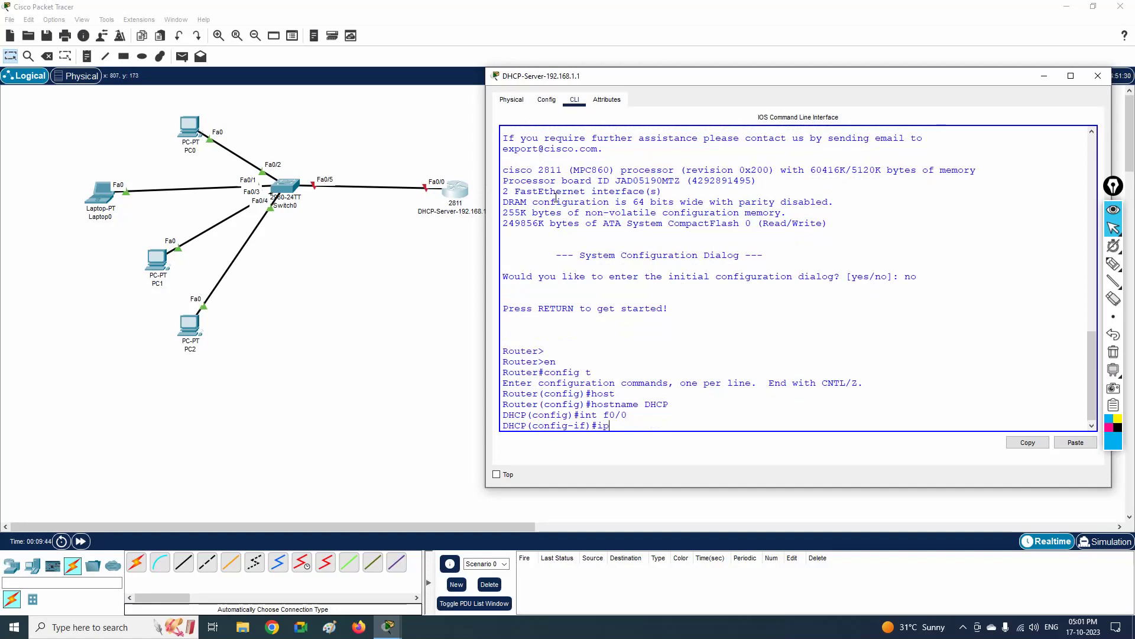
pyautogui.write(' add 192.168.1.1 255.255.255.0')
pyautogui.press('Return')
pyautogui.write('no sh')
pyautogui.press('Return')
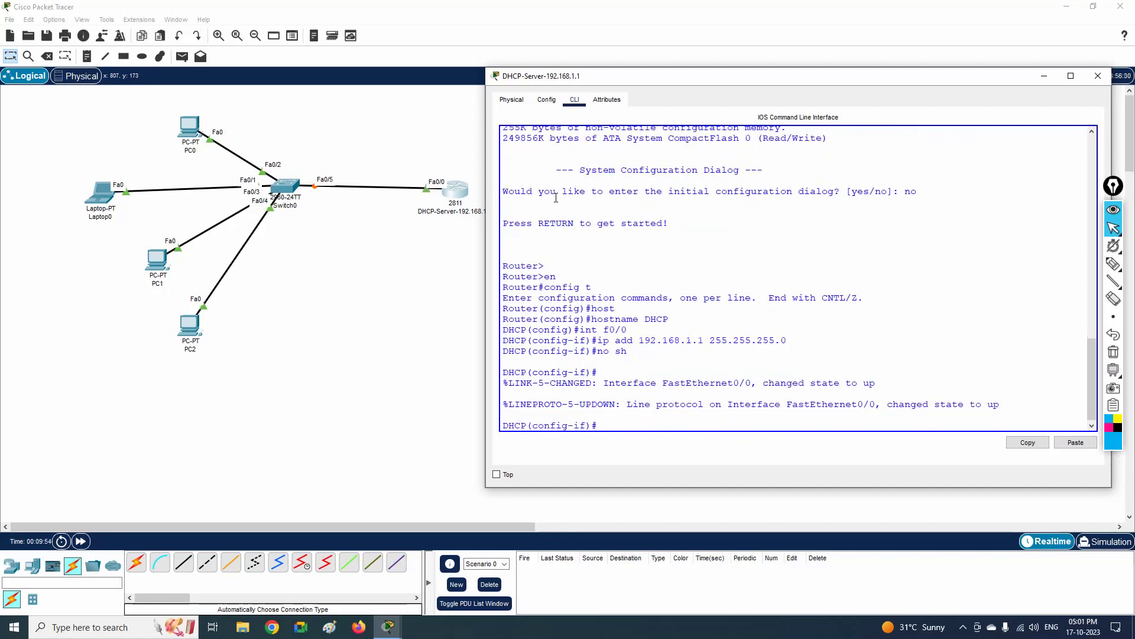
pyautogui.press('Return')
pyautogui.press('Return')
pyautogui.write('exit')
pyautogui.press('Return')
pyautogui.press('Return')
pyautogui.press('Return')
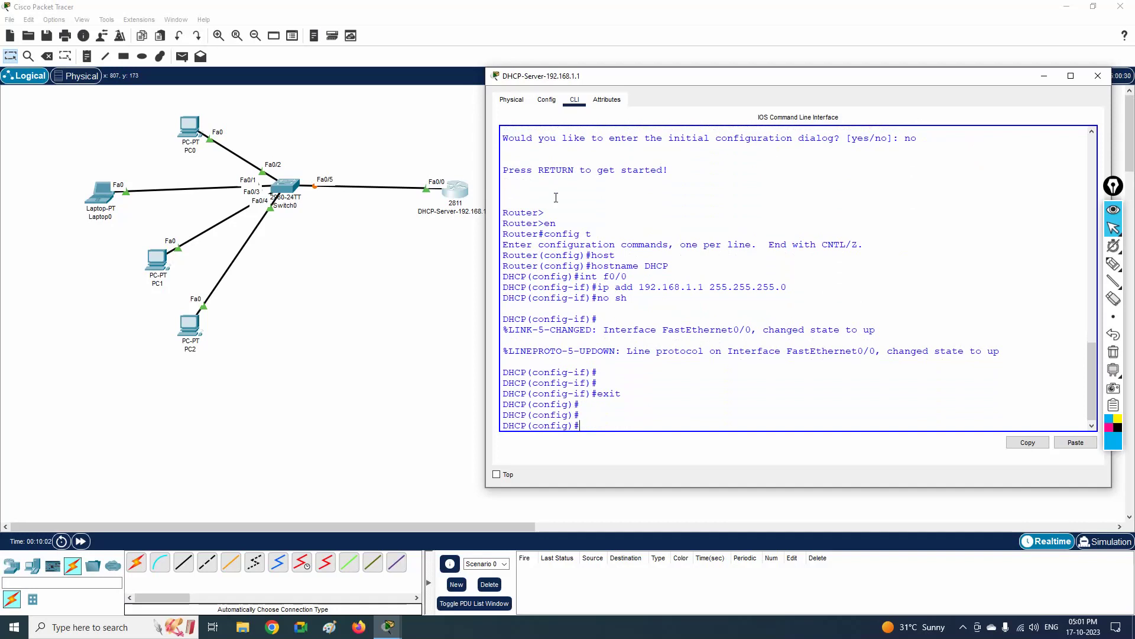
# Create DHCP pool abc with default router 192.168.1.1
pyautogui.write('ip dh')
pyautogui.press('Tab')
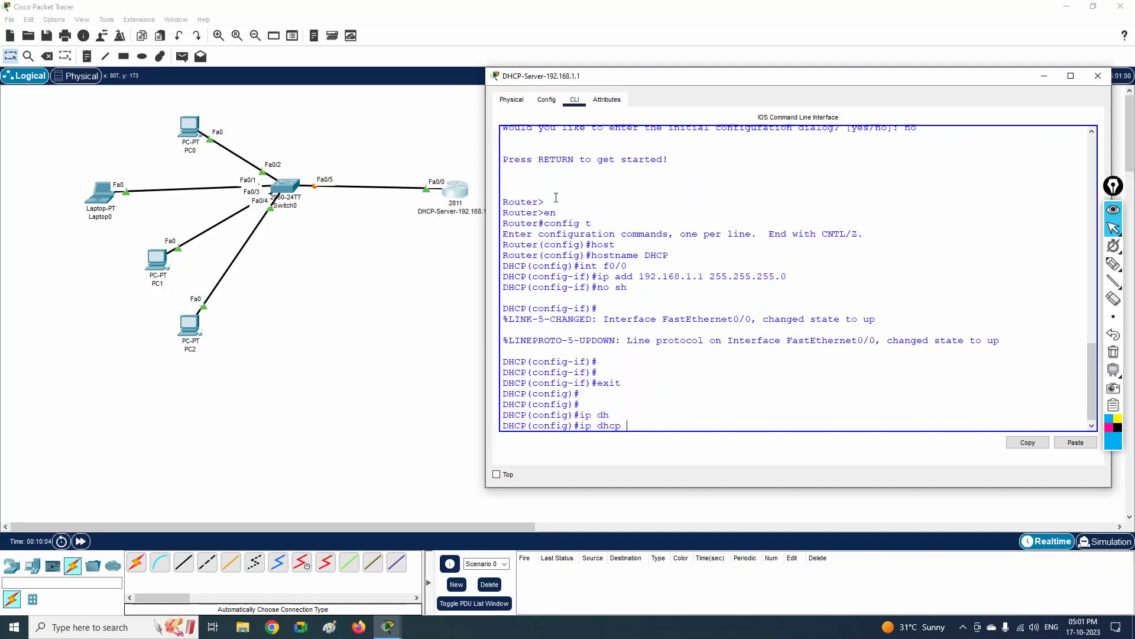
pyautogui.write('po')
pyautogui.press('Tab')
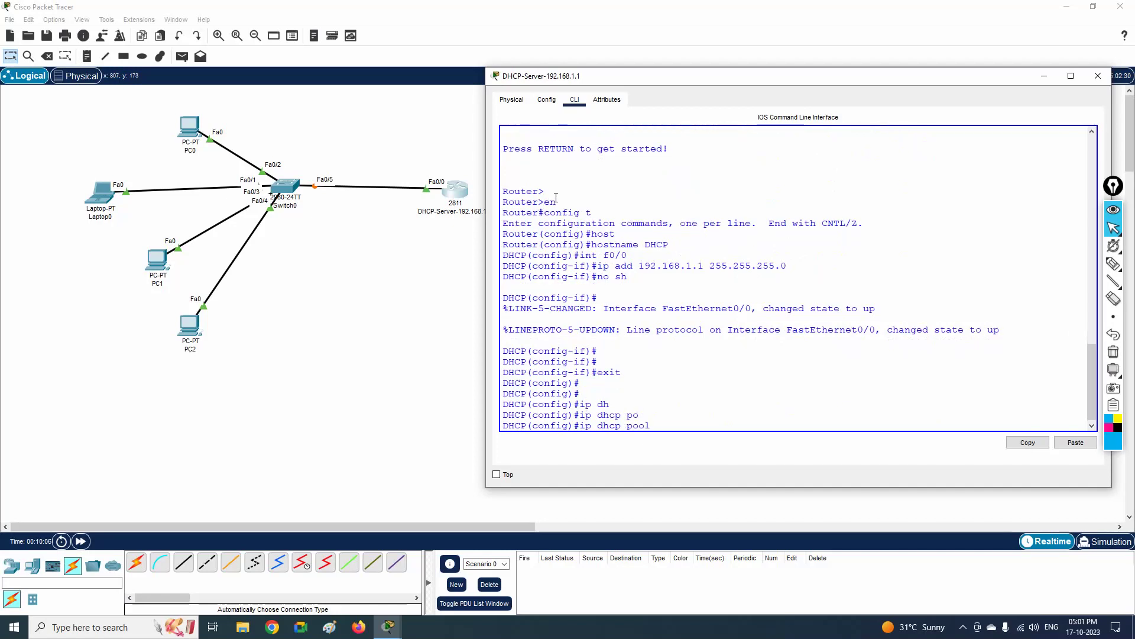
pyautogui.write('abc')
pyautogui.press('Return')
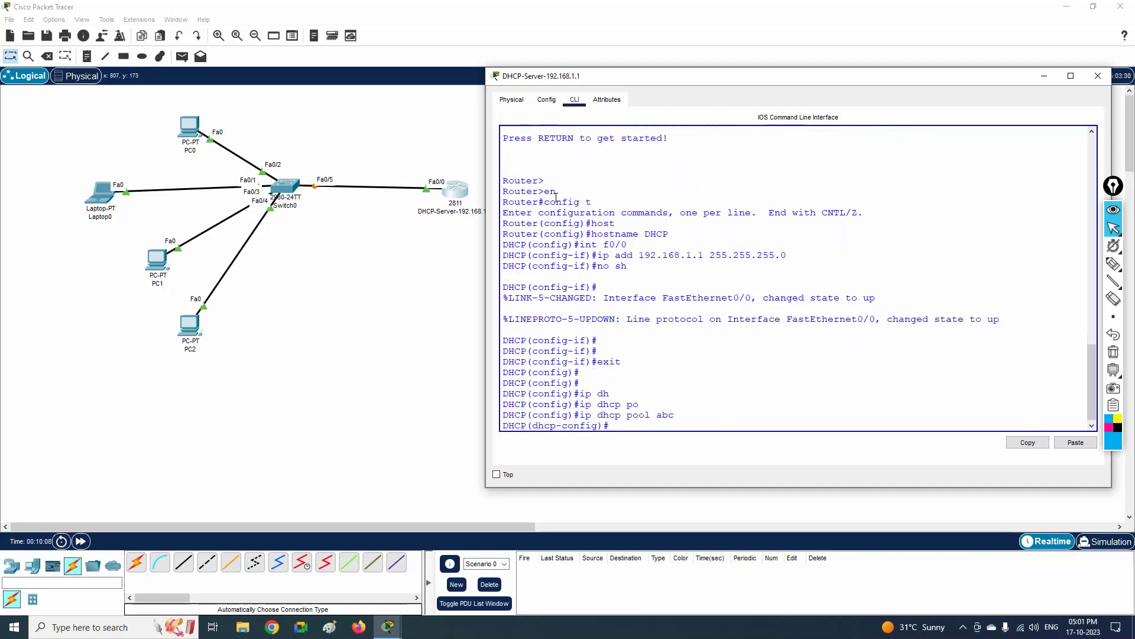
pyautogui.write('def')
pyautogui.press('Tab')
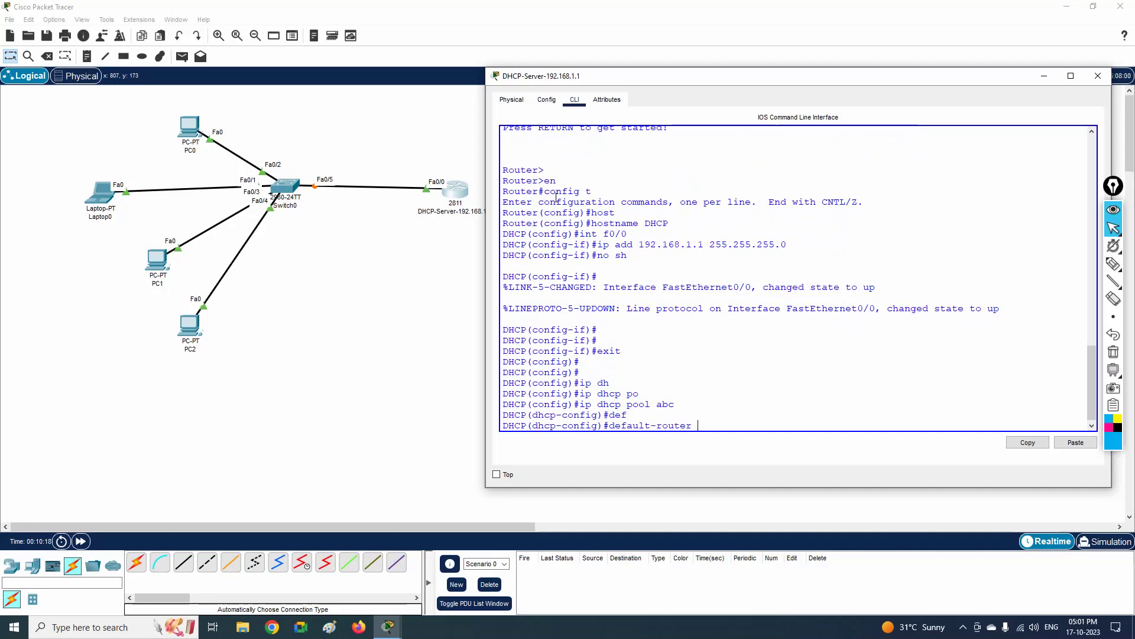
pyautogui.write('192.168.1.1')
pyautogui.press('Return')
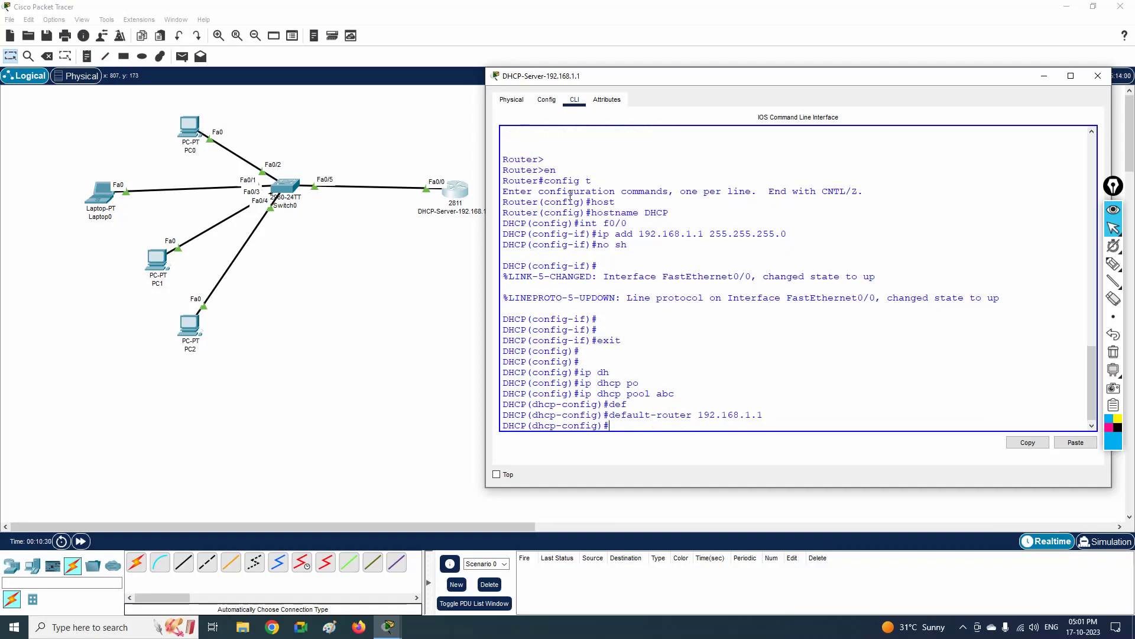
# Set the pool abc network to 192.168.1.0 255.255.255.0
pyautogui.write('network')
pyautogui.press('Tab')
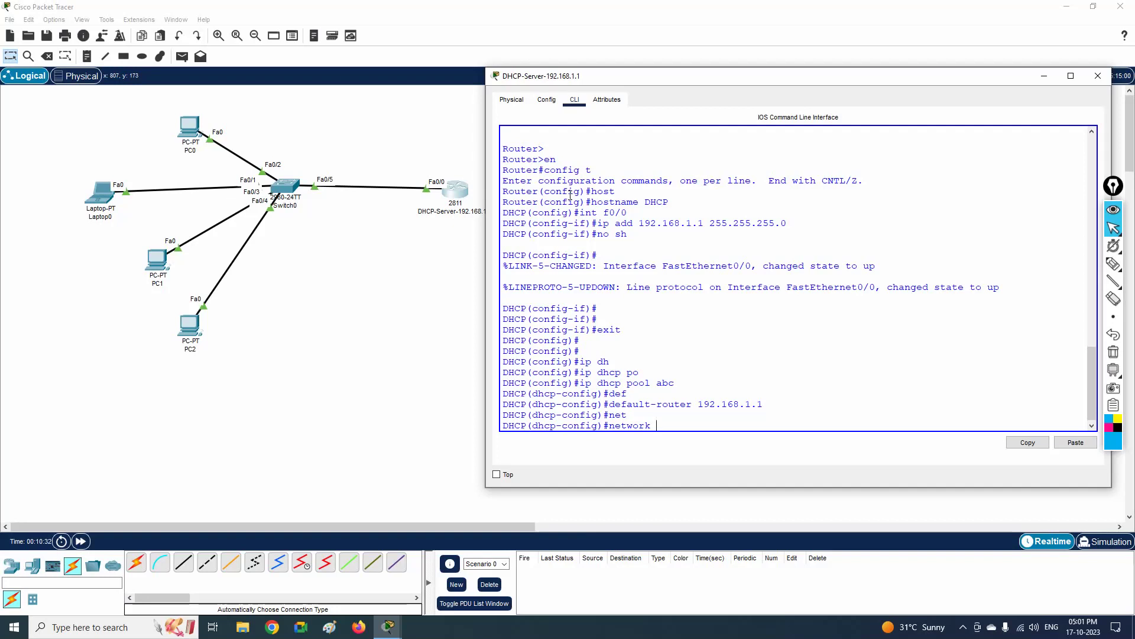
pyautogui.write('192.168.1.0 255.255.255.0')
pyautogui.press('Return')
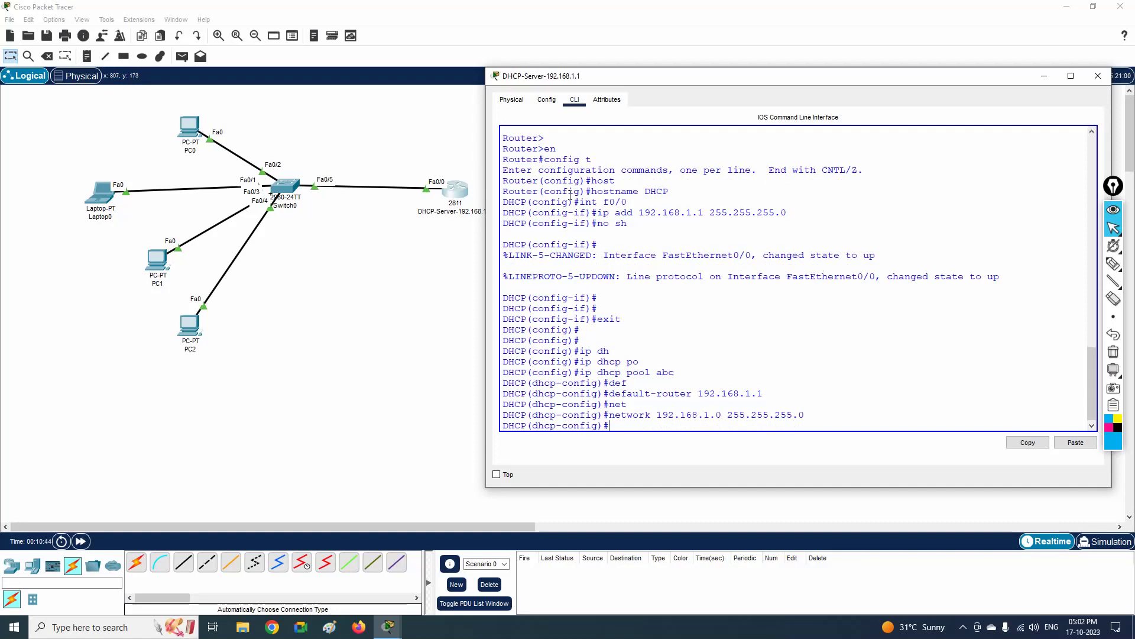
# Leave configuration mode and save the running configuration with wr
pyautogui.hotkey('ctrl', 'z')
pyautogui.press('Return')
pyautogui.press('Return')
pyautogui.press('Return')
pyautogui.write('w')
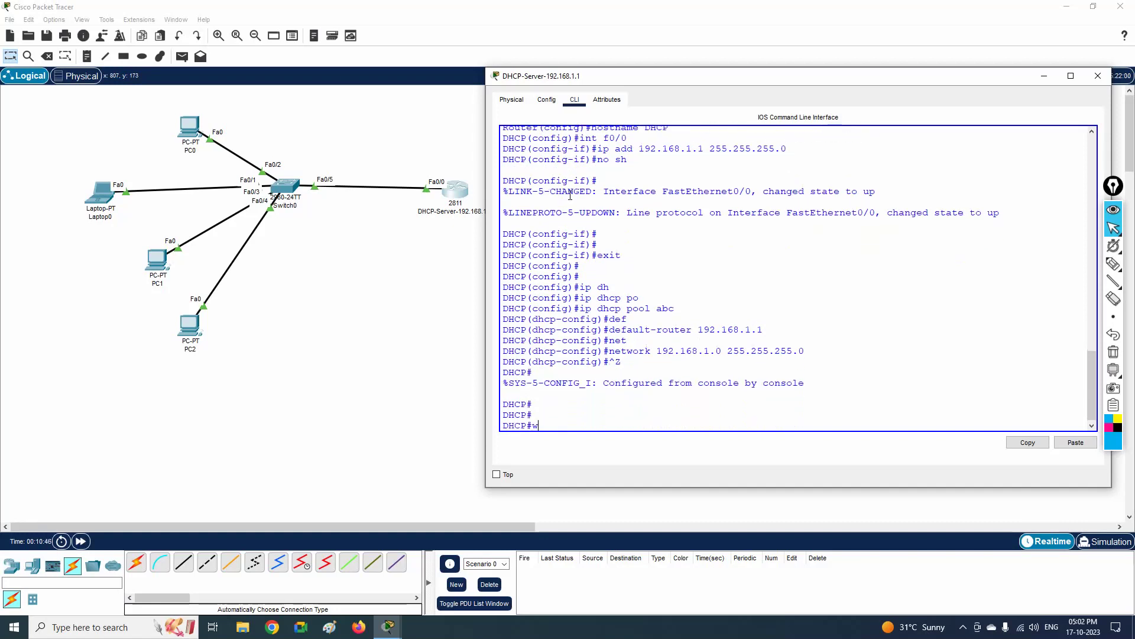
pyautogui.write('r')
pyautogui.press('Return')
pyautogui.press('Return')
pyautogui.press('Return')
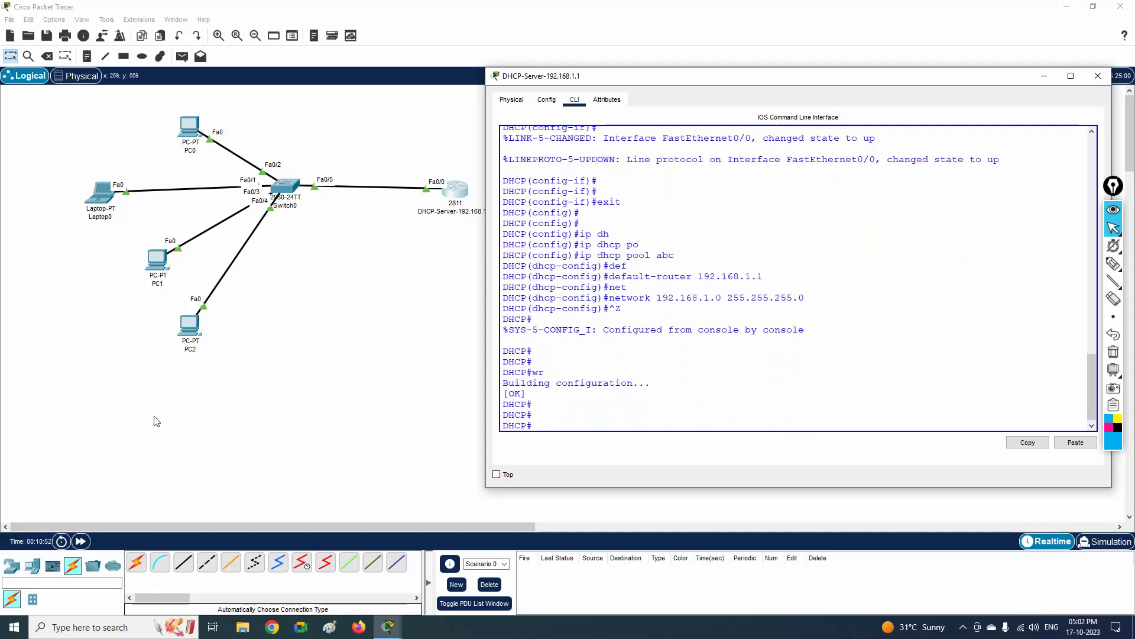
pyautogui.scroll(1, 550, 276)
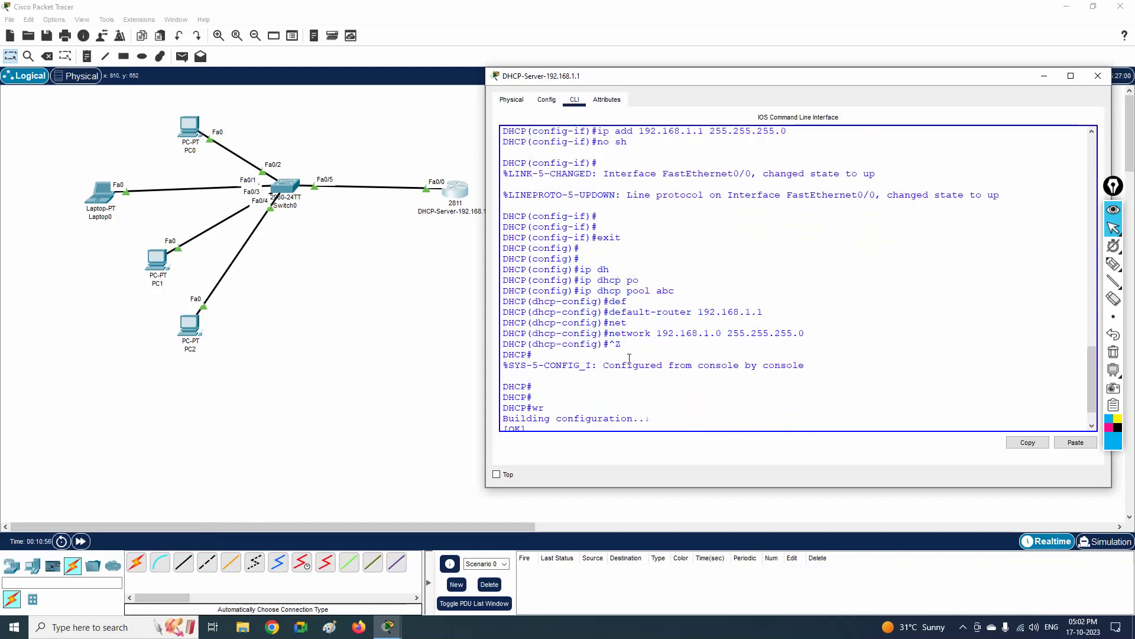
# Switch PC0 and Laptop0 IP configuration to DHCP
pyautogui.doubleClick(189, 126)
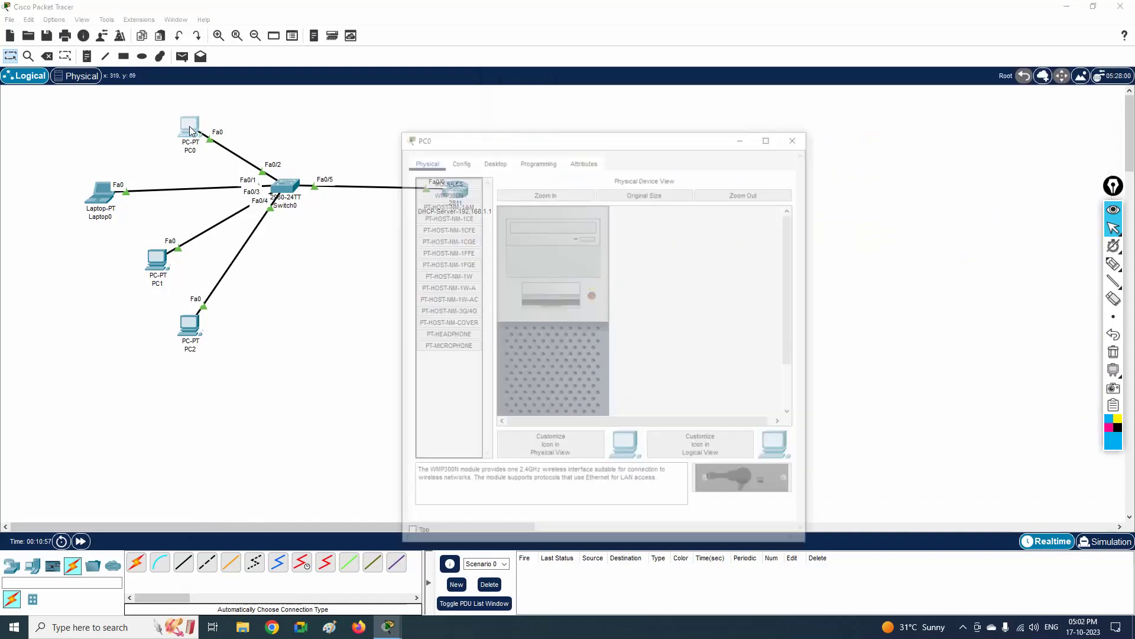
pyautogui.click(493, 159)
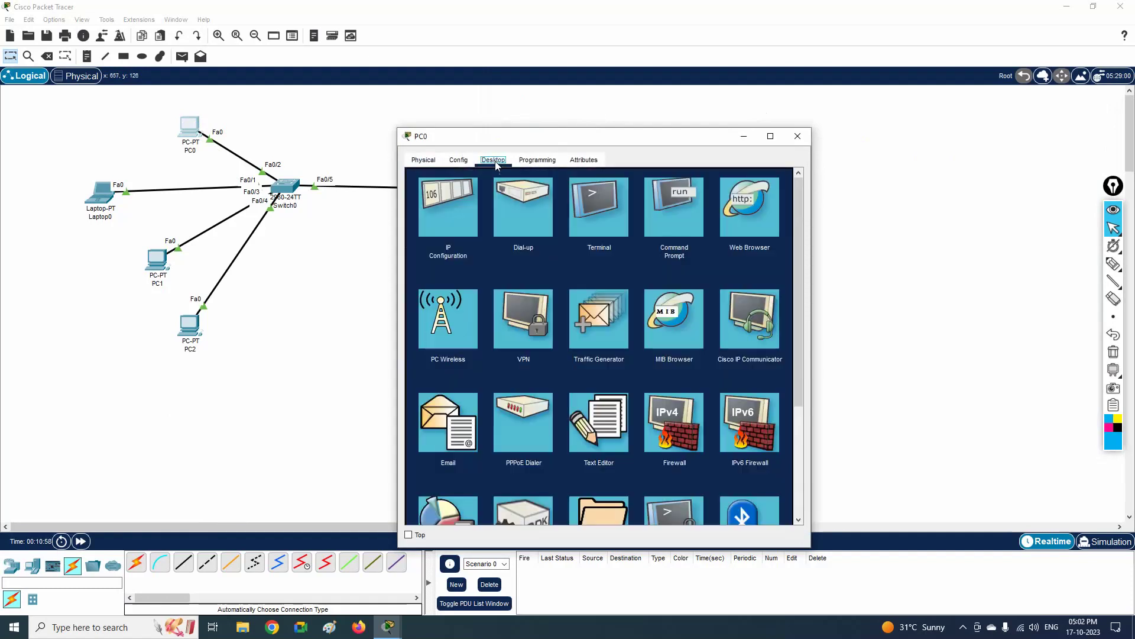
pyautogui.click(442, 220)
pyautogui.click(430, 224)
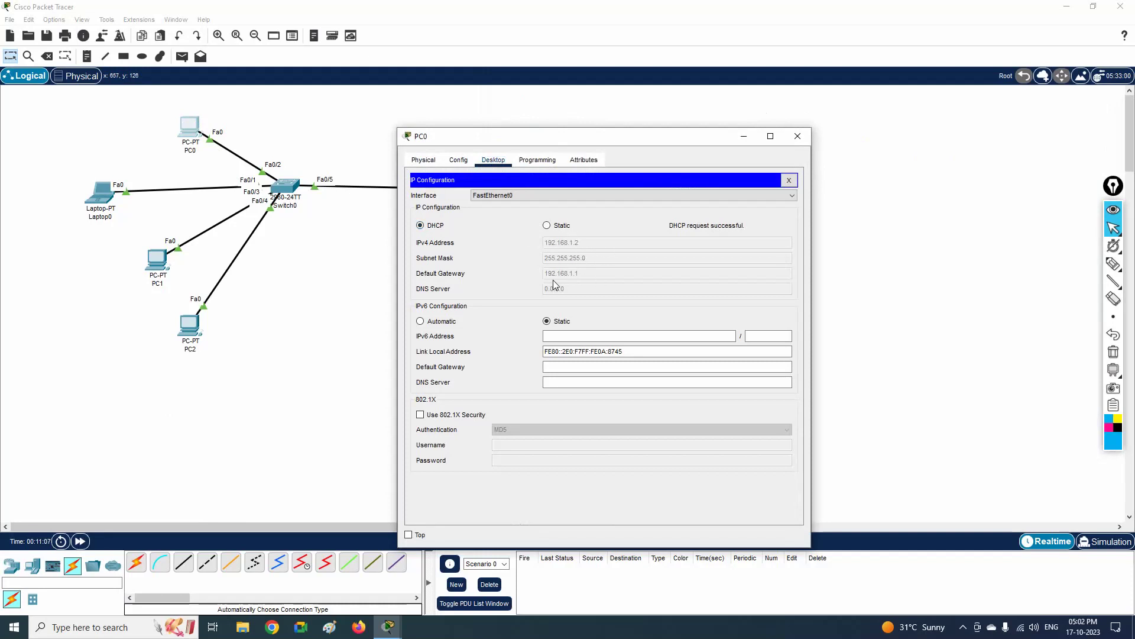
pyautogui.moveTo(600, 143); pyautogui.dragTo(729, 149)
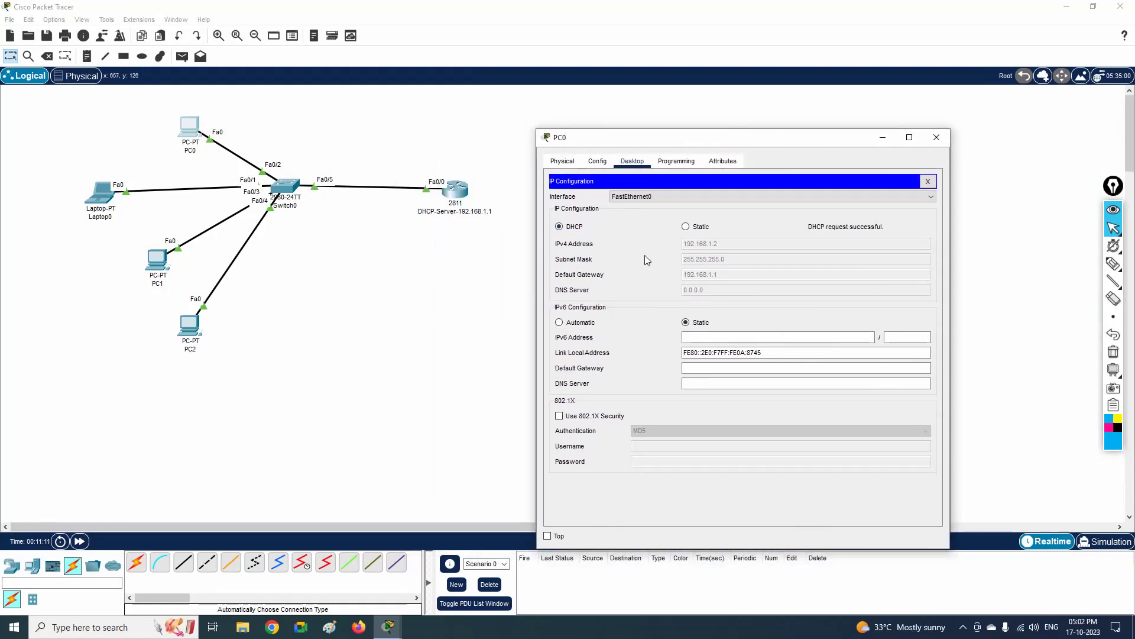
pyautogui.click(105, 207)
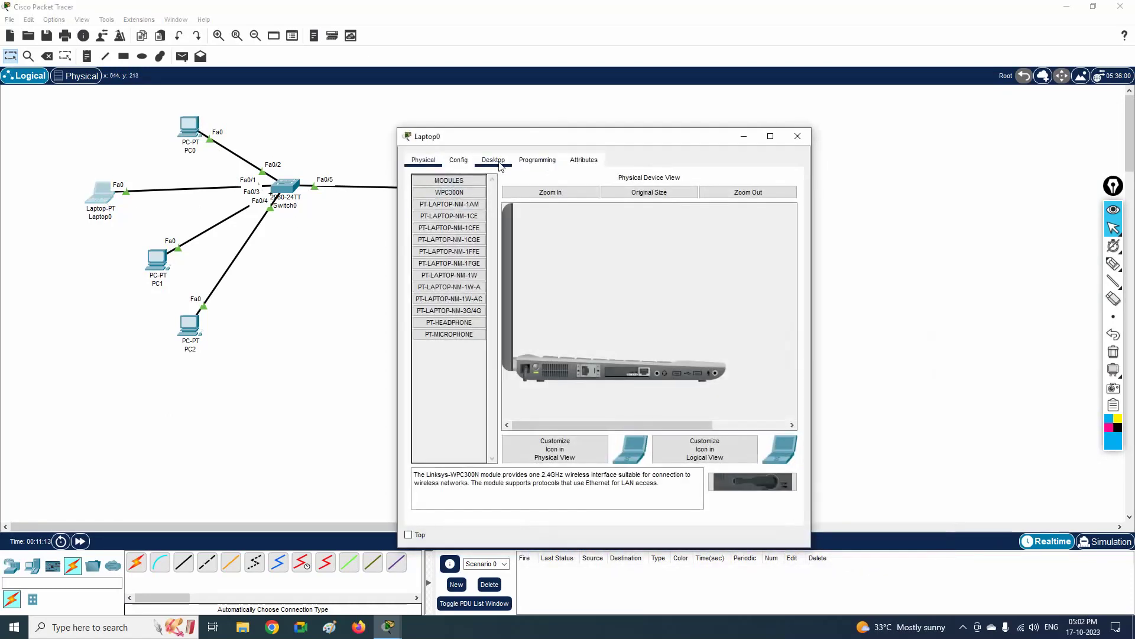
pyautogui.click(493, 159)
pyautogui.click(450, 219)
pyautogui.click(439, 227)
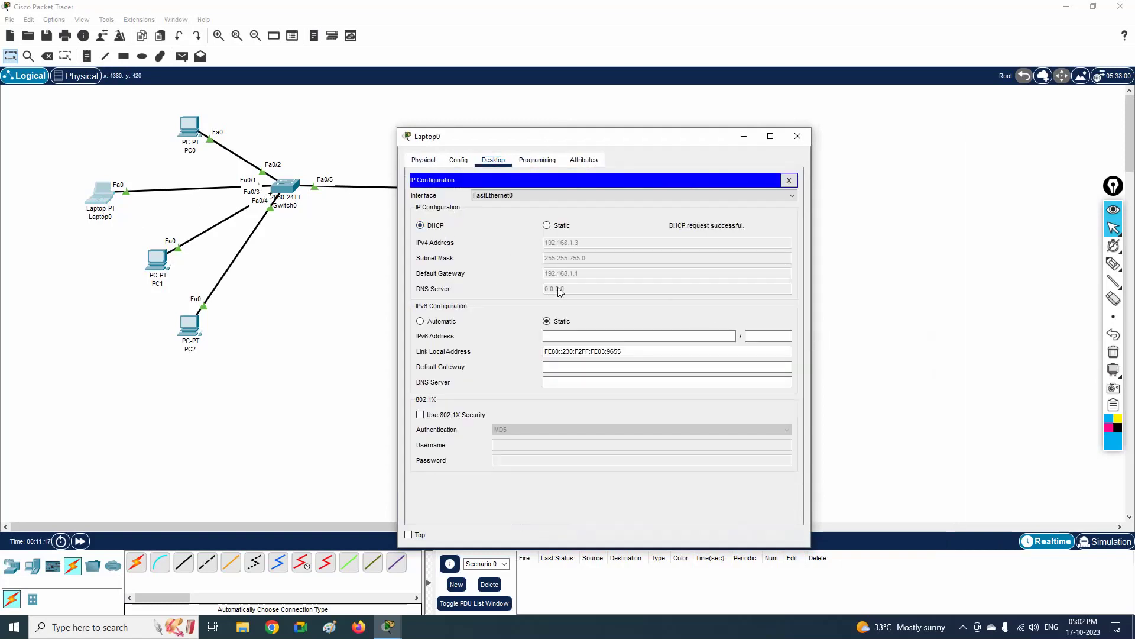
pyautogui.click(797, 136)
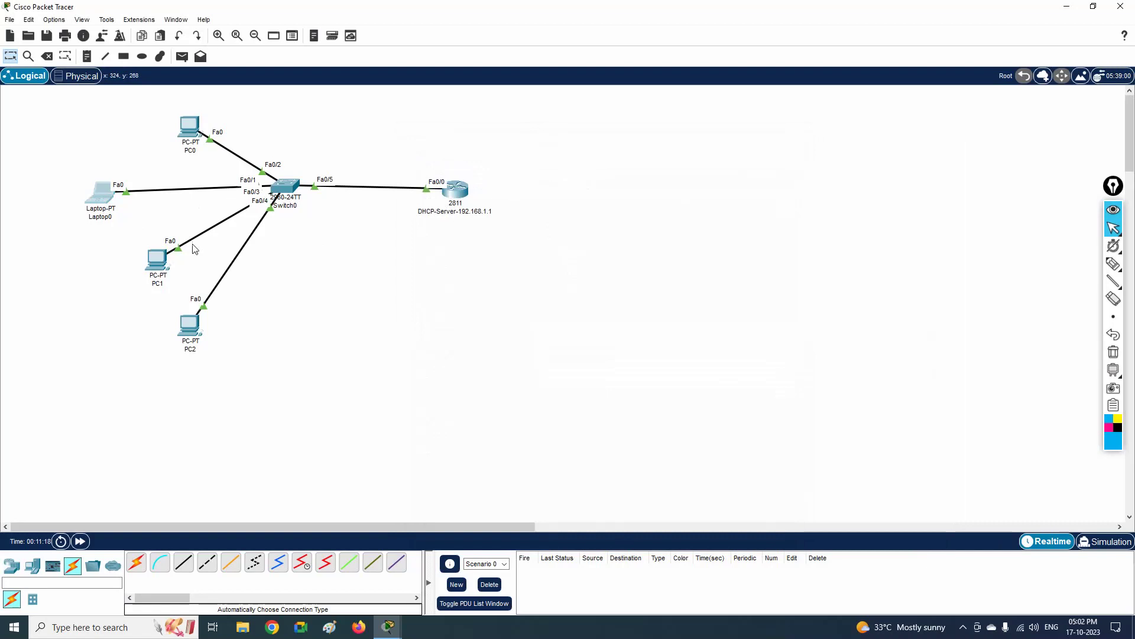
# Switch PC1 and PC2 IP configuration to DHCP, PC2 receiving 192.168.1.5
pyautogui.click(156, 263)
pyautogui.click(493, 159)
pyautogui.click(449, 207)
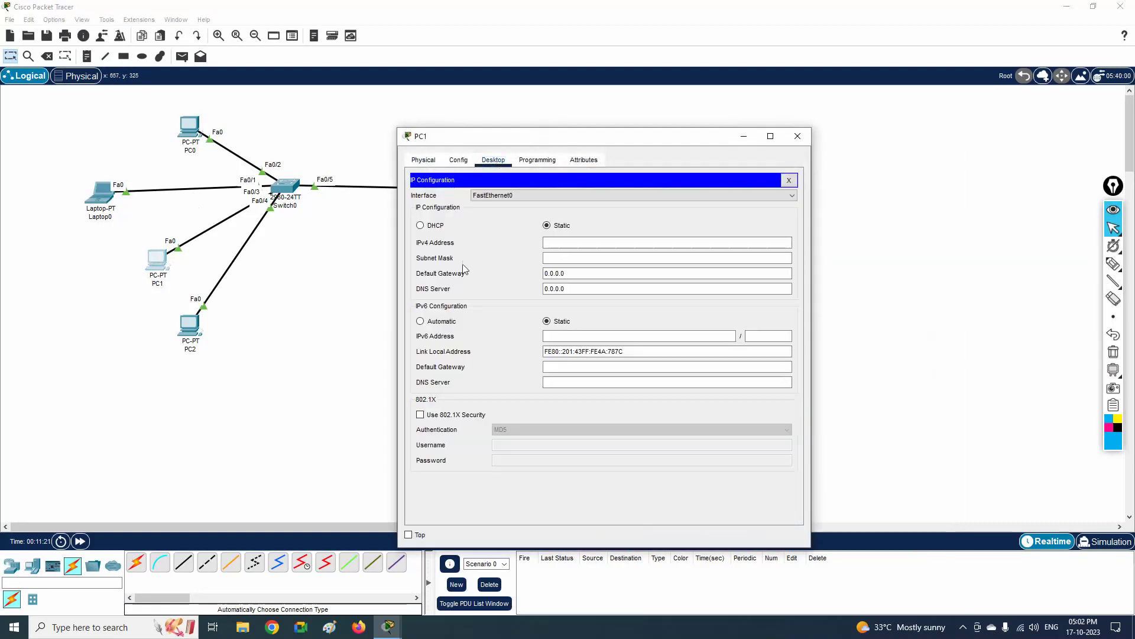
pyautogui.click(420, 226)
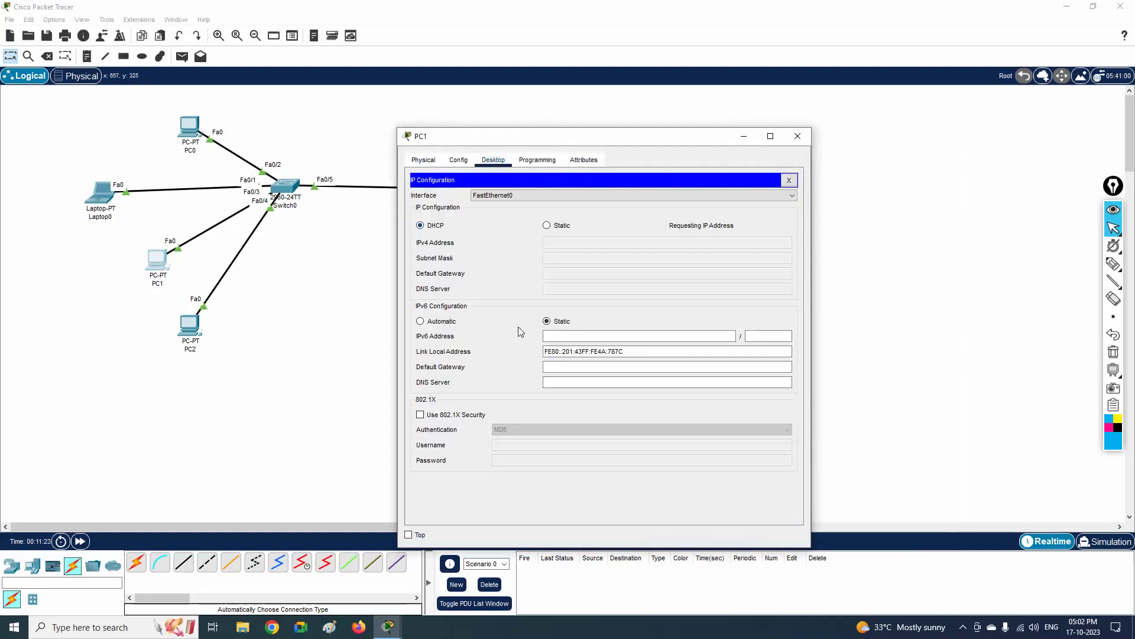
pyautogui.click(798, 137)
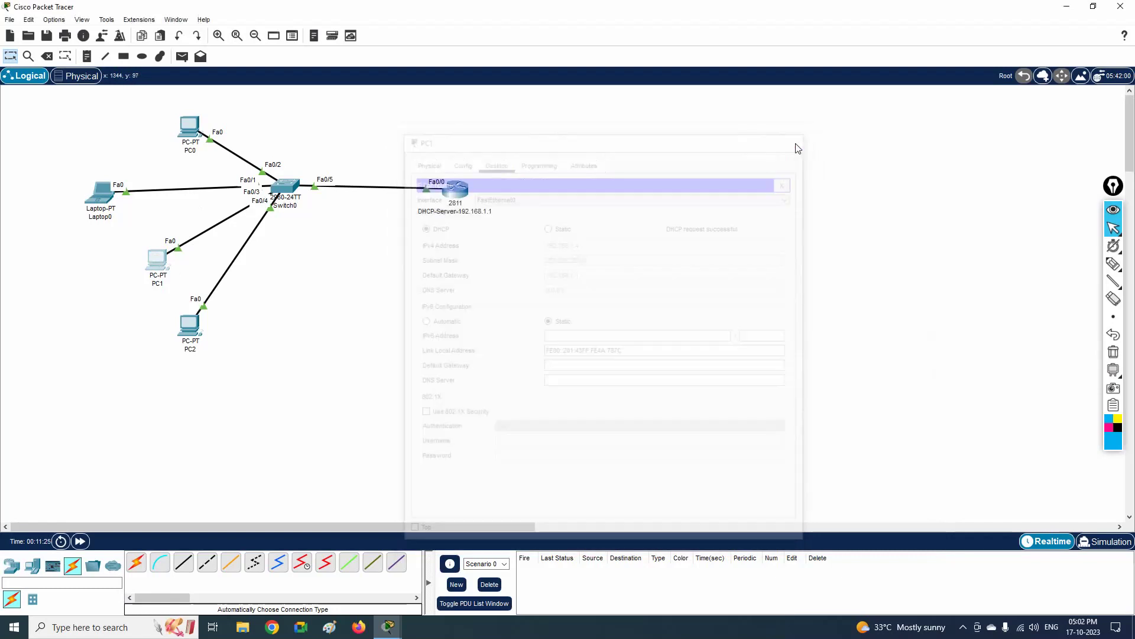
pyautogui.click(190, 325)
pyautogui.click(495, 162)
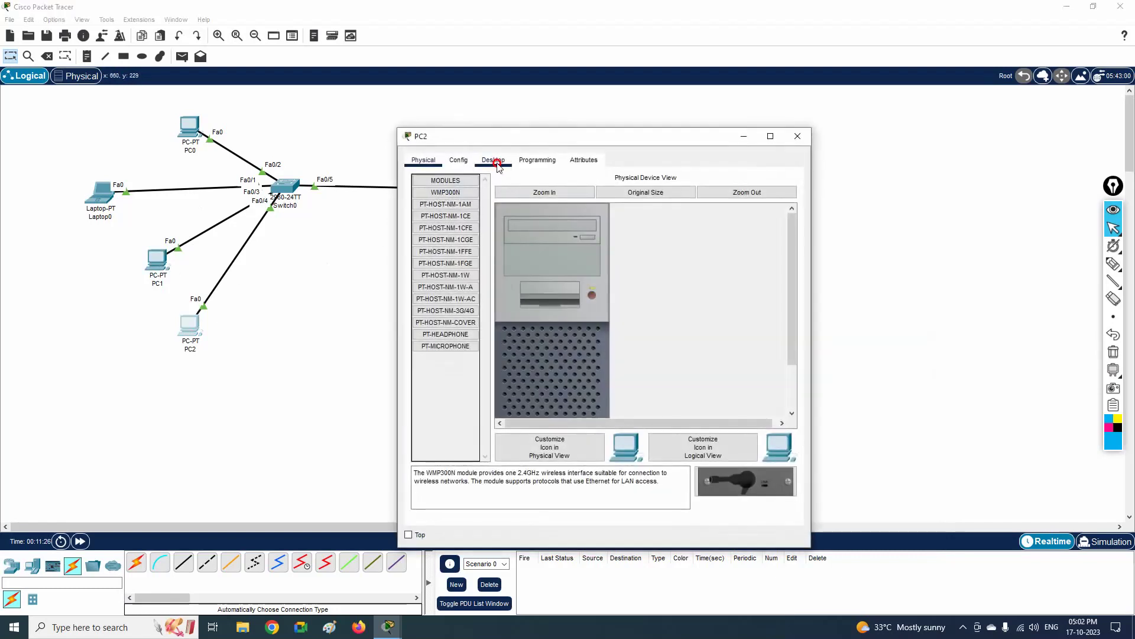
pyautogui.click(449, 204)
pyautogui.click(420, 226)
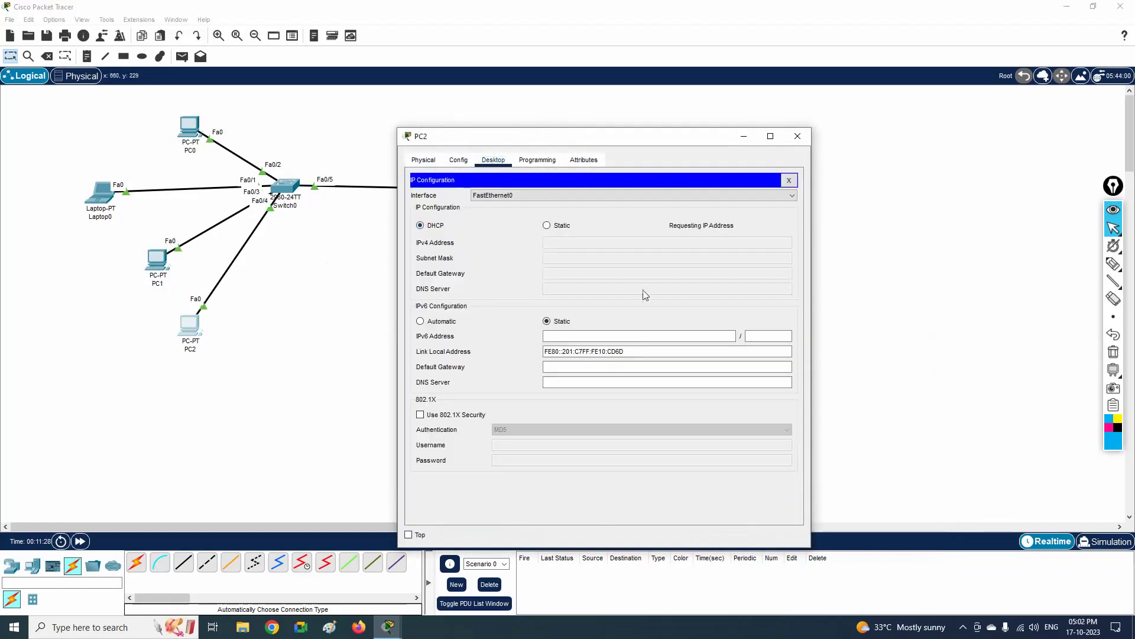
pyautogui.click(707, 370)
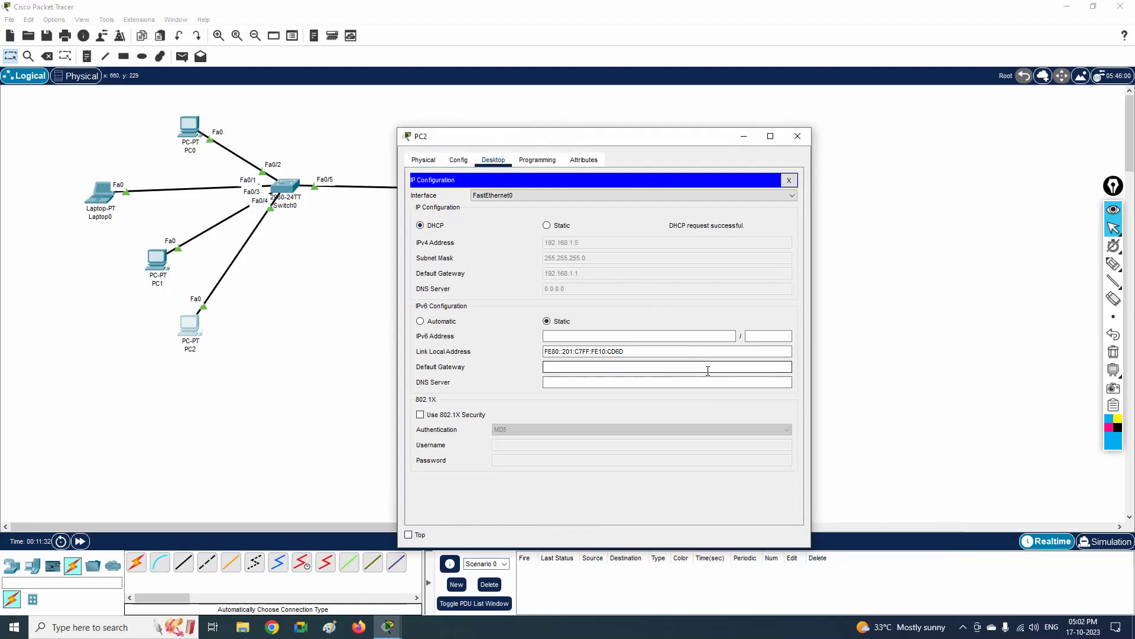
pyautogui.click(797, 136)
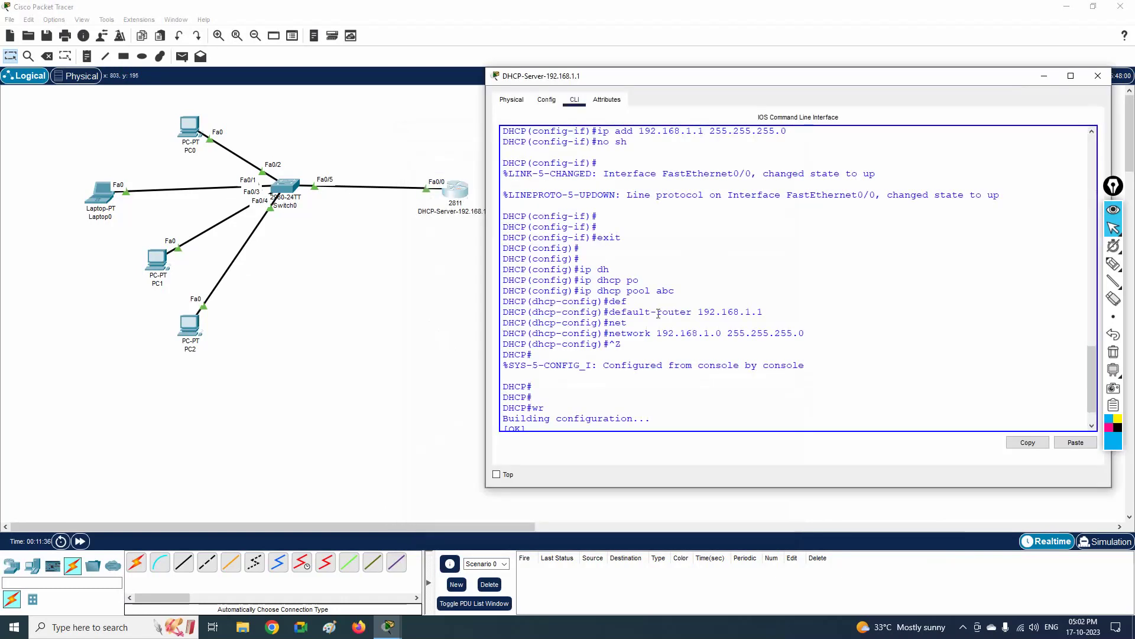
# Copy the ip dhcp pool commands from the router's CLI output
pyautogui.moveTo(806, 333)
pyautogui.mouseDown()
pyautogui.moveTo(508, 309)
pyautogui.moveTo(483, 271)
pyautogui.mouseUp()
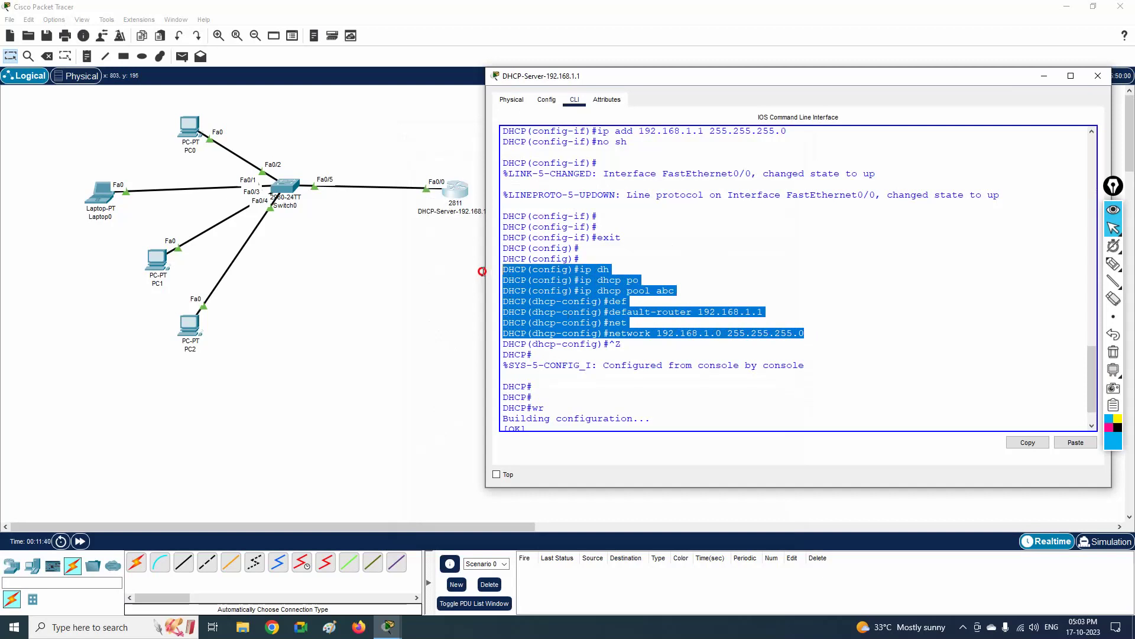
pyautogui.click(1027, 442)
pyautogui.click(93, 629)
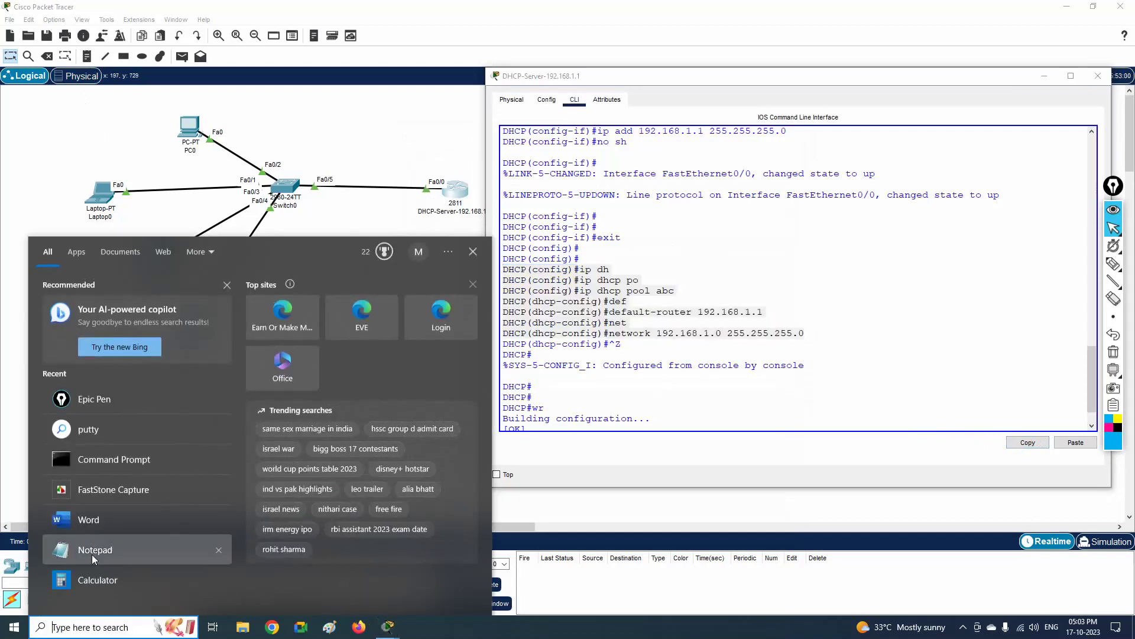
# Paste the copied commands into a new Notepad document, tidy them and select all
pyautogui.click(94, 553)
pyautogui.rightClick(724, 256)
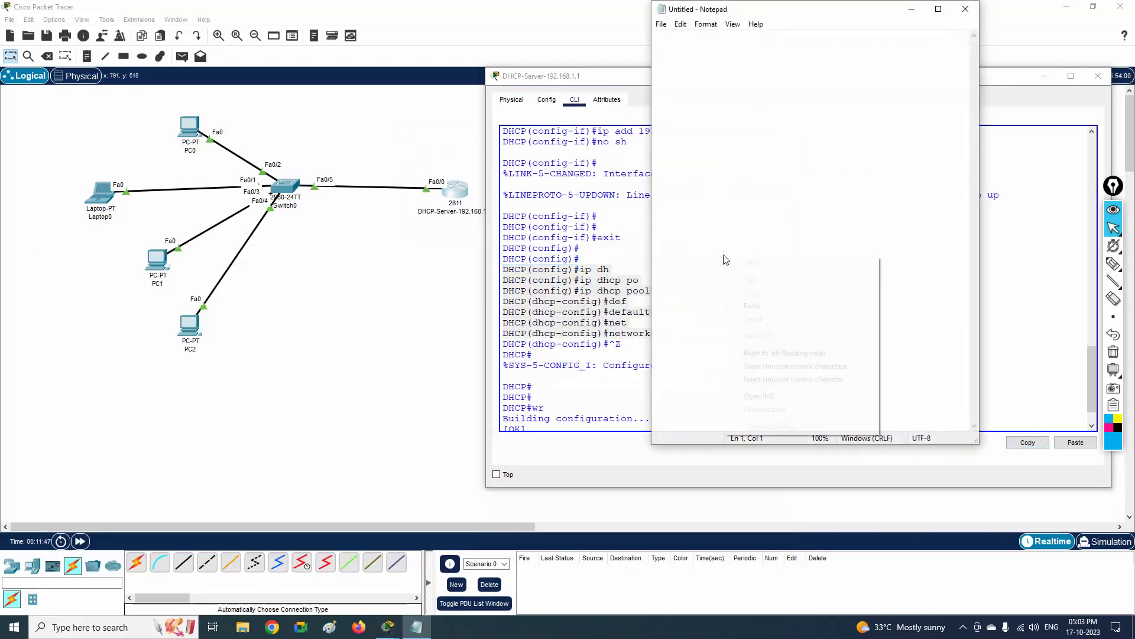
pyautogui.click(752, 305)
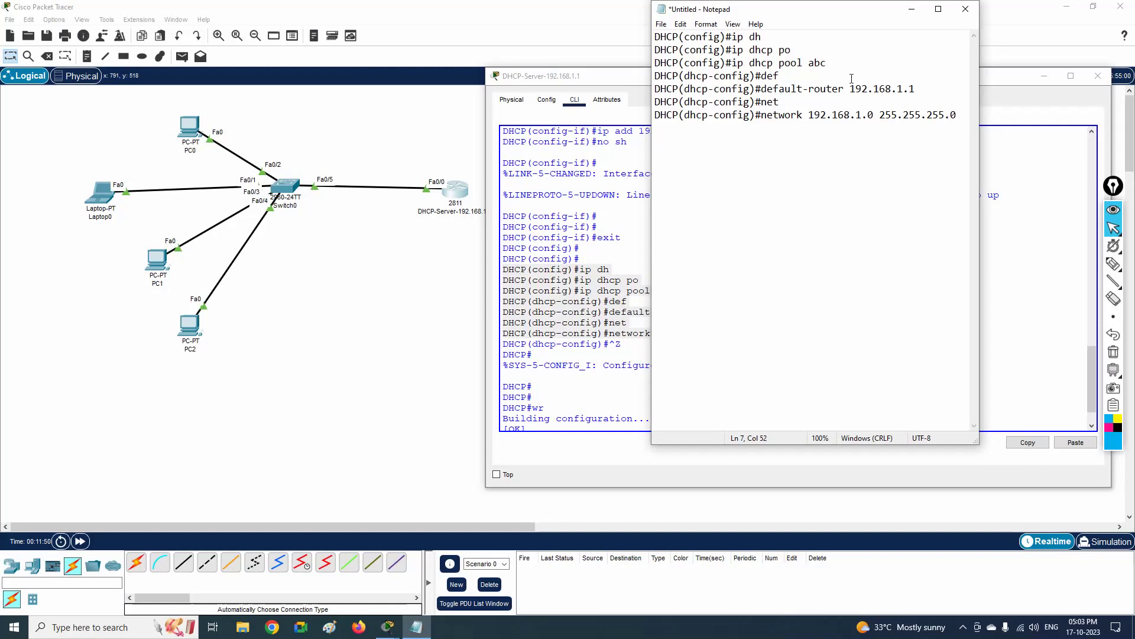
pyautogui.moveTo(808, 52); pyautogui.dragTo(626, 42)
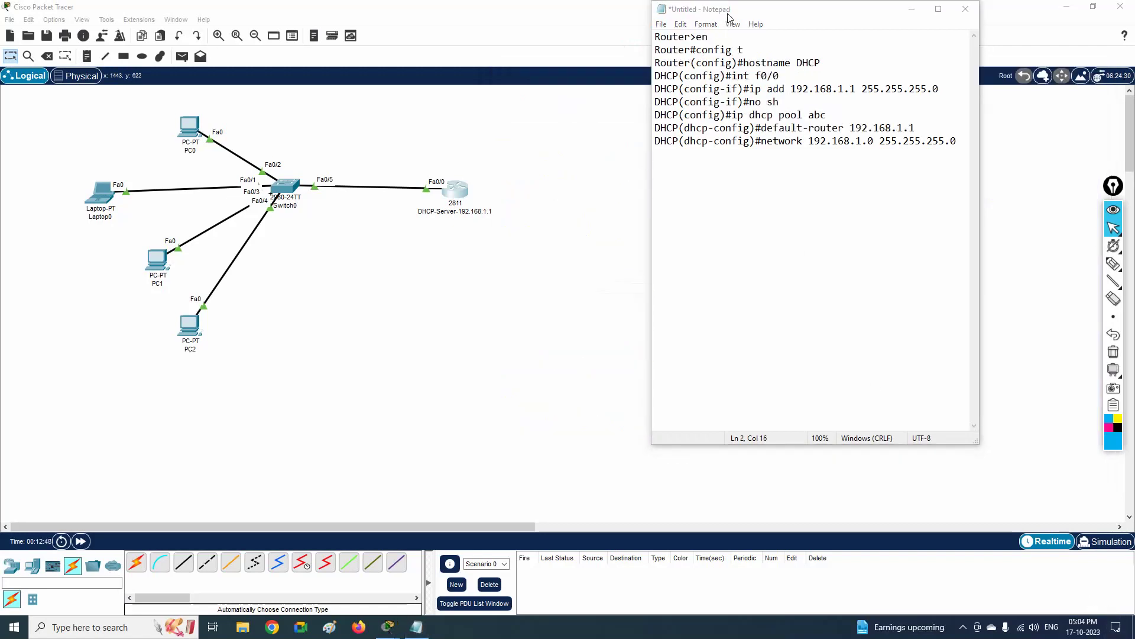
pyautogui.moveTo(729, 16); pyautogui.dragTo(646, 76)
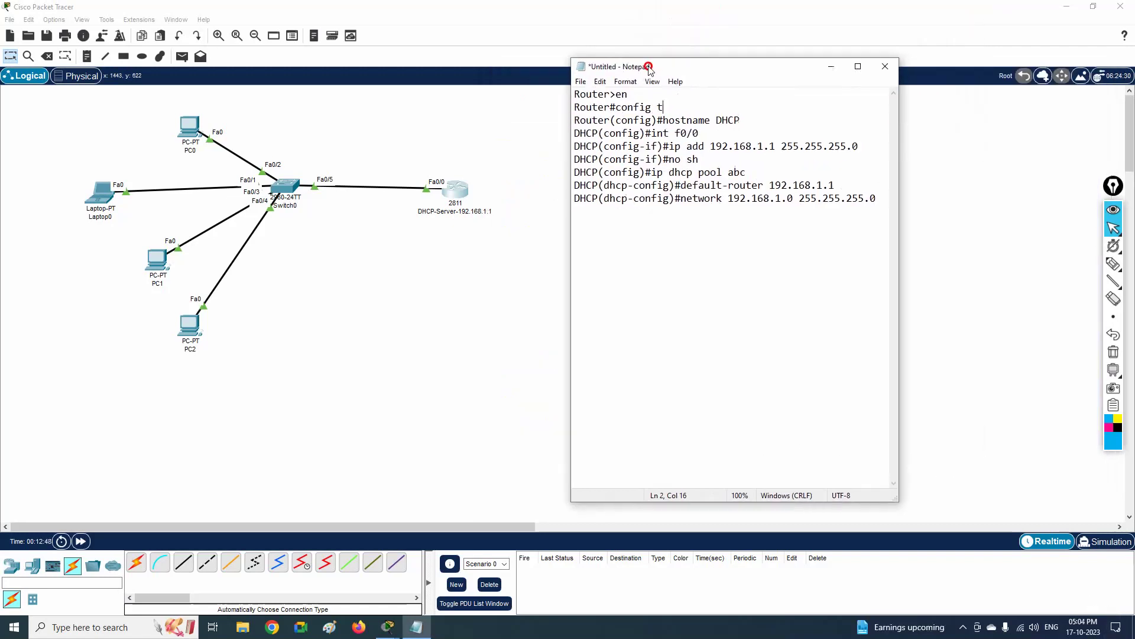
pyautogui.moveTo(890, 203); pyautogui.dragTo(559, 106)
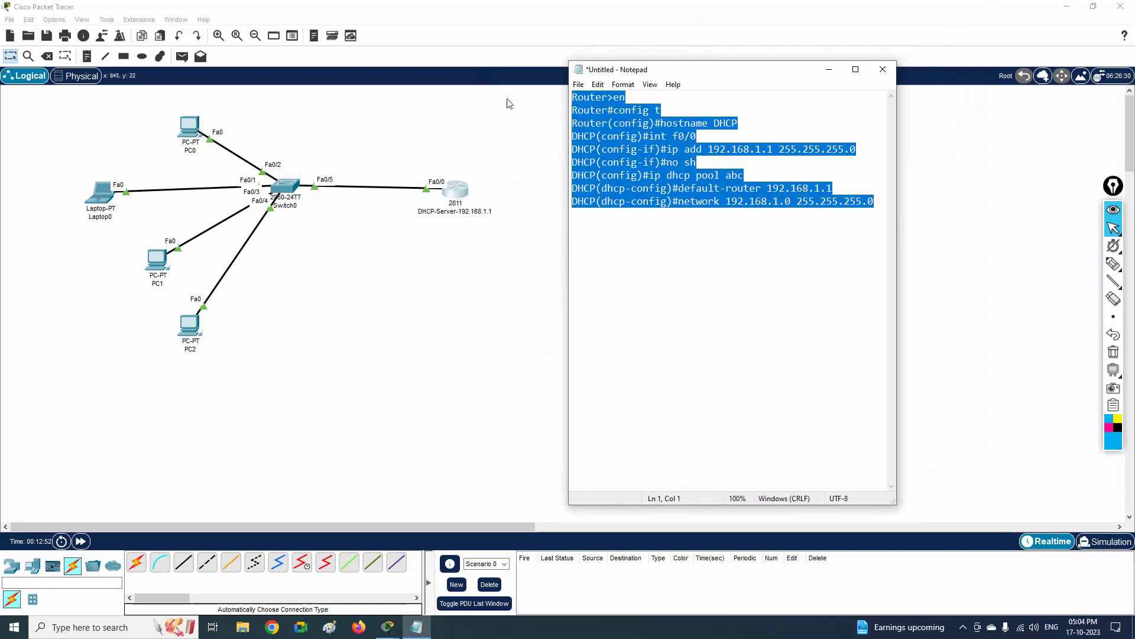
# Paste the command summary into a new text note on the Packet Tracer canvas
pyautogui.click(86, 56)
pyautogui.click(378, 256)
pyautogui.hotkey('ctrl', 'v')
pyautogui.click(625, 304)
# Move the command note up and right so it sits above the router
pyautogui.click(10, 56)
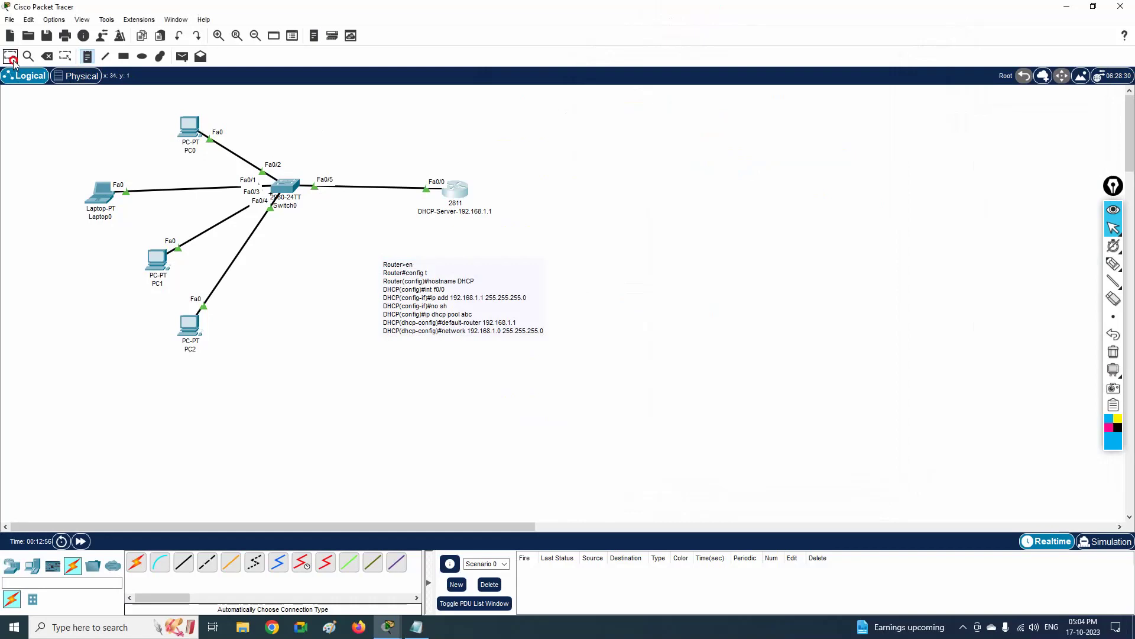
pyautogui.moveTo(511, 303); pyautogui.dragTo(605, 142)
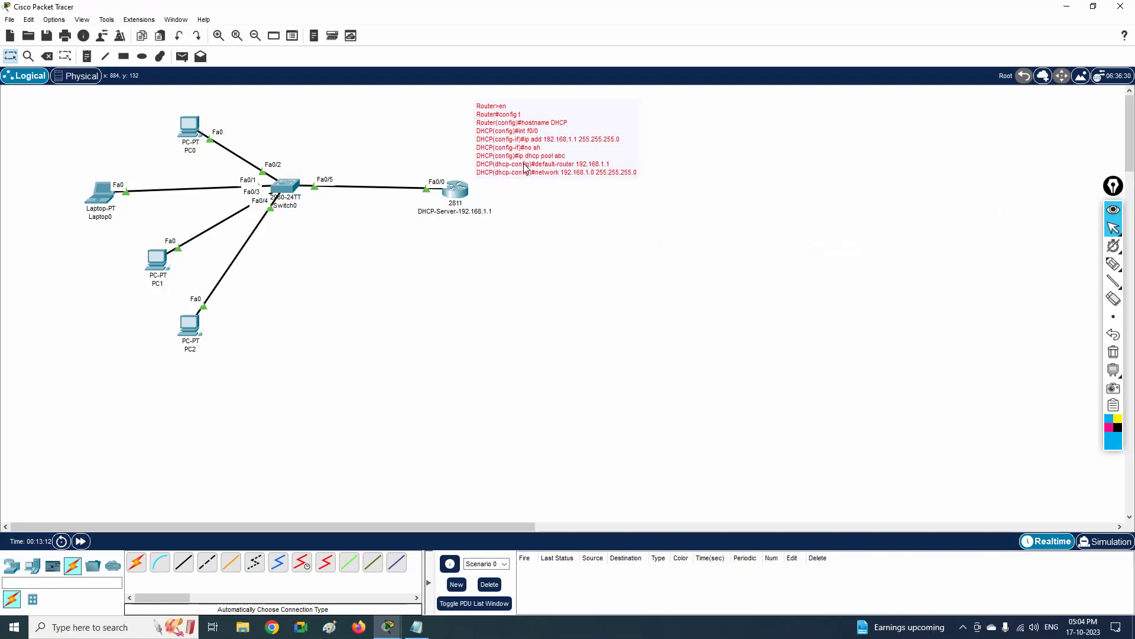
pyautogui.moveTo(524, 168); pyautogui.dragTo(550, 166)
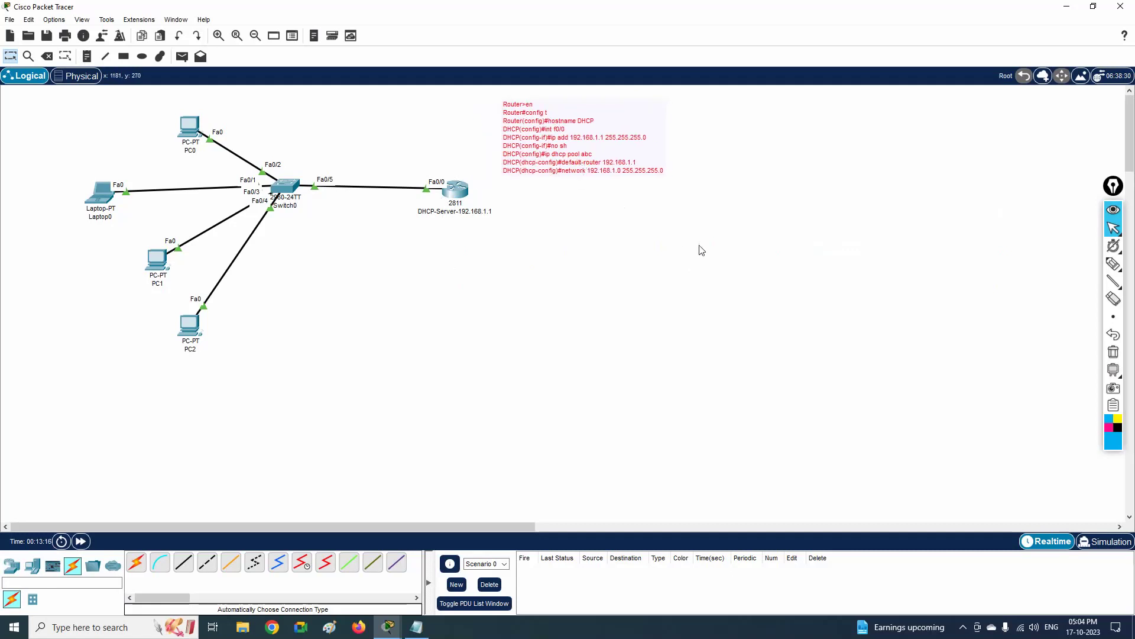
# Reopen the router's CLI and scroll to the end of the session
pyautogui.click(459, 197)
pyautogui.scroll(-6, 731, 299)
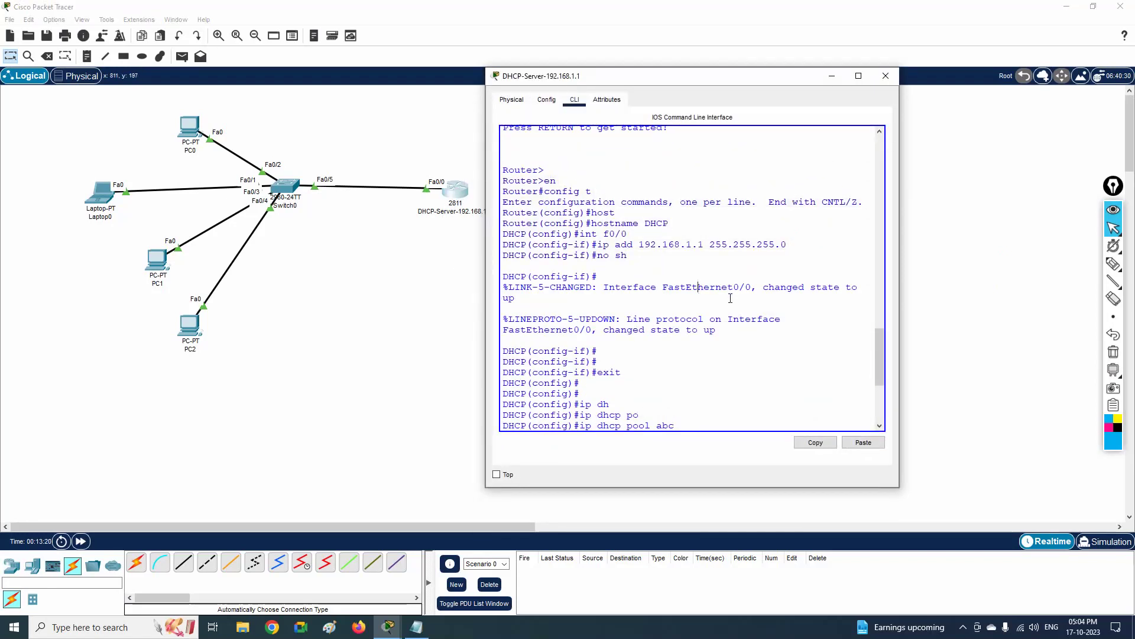
pyautogui.scroll(-3, 731, 299)
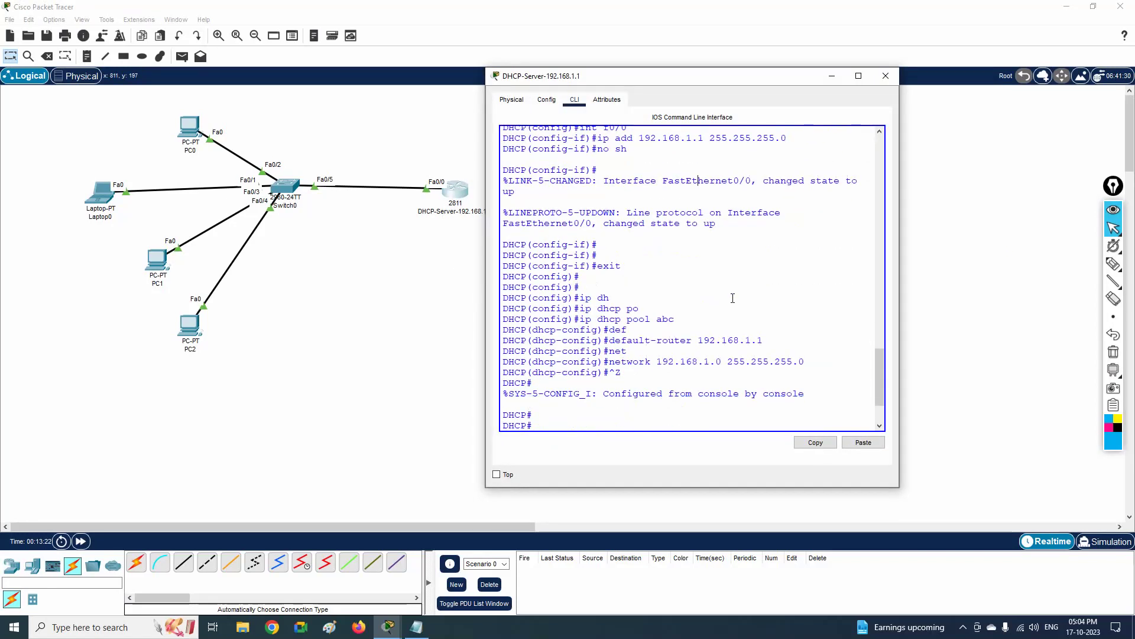